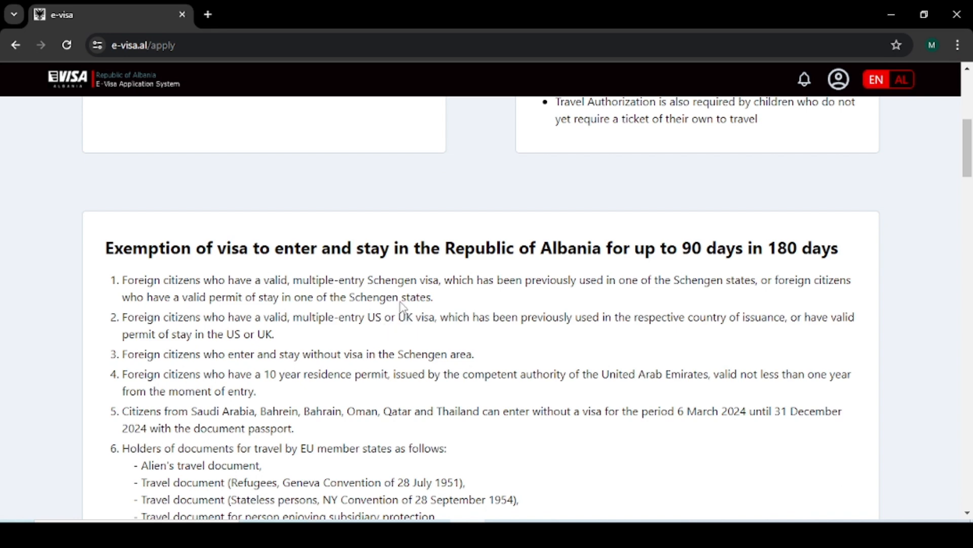
Step: Select Visa Type C and expand the 'Visa for tourism (C)' requirements list
scroll(372, 397, down, 1)
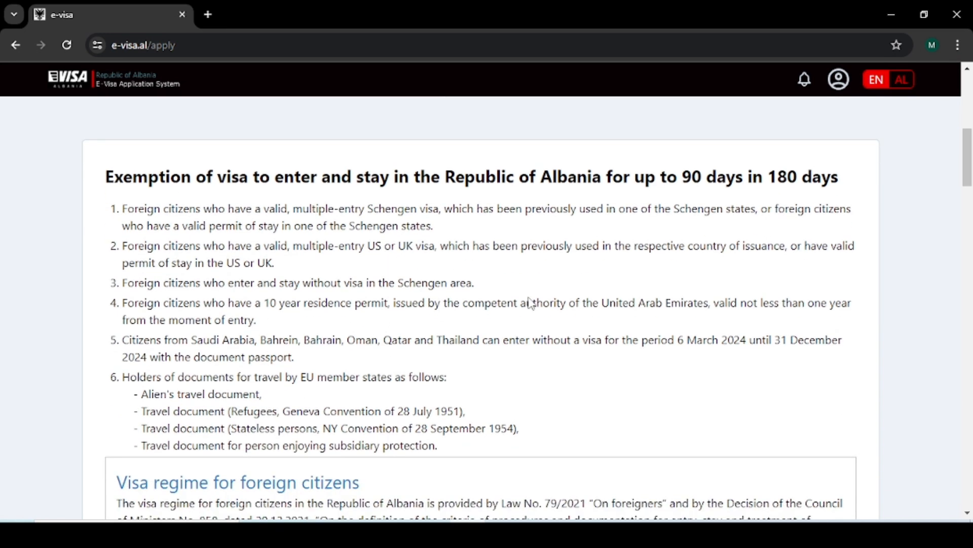
scroll(313, 393, down, 1)
scroll(313, 394, down, 6)
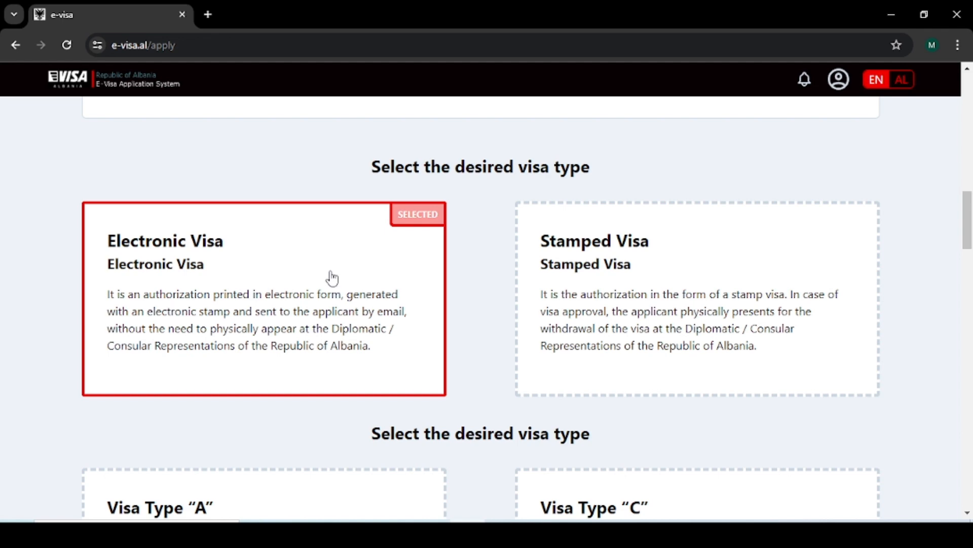
scroll(332, 279, down, 6)
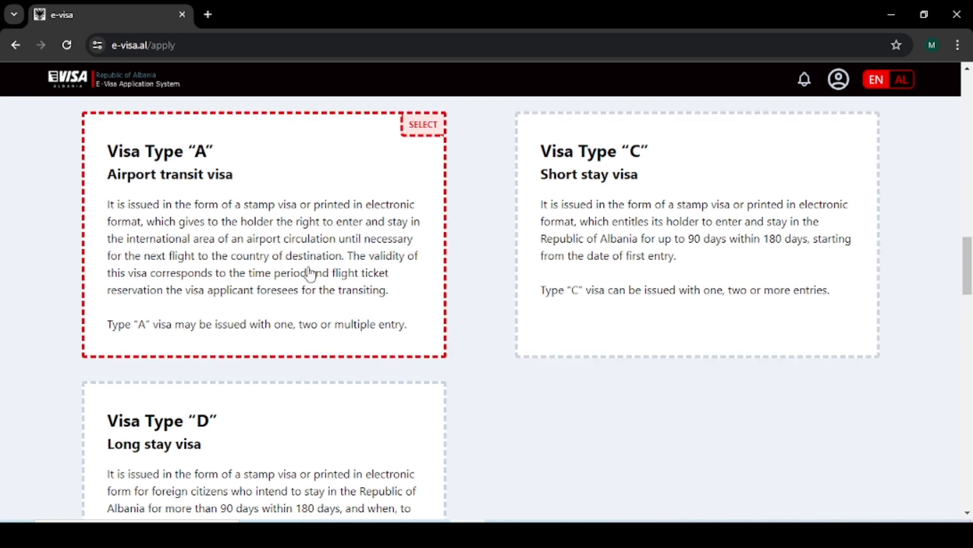
click(661, 242)
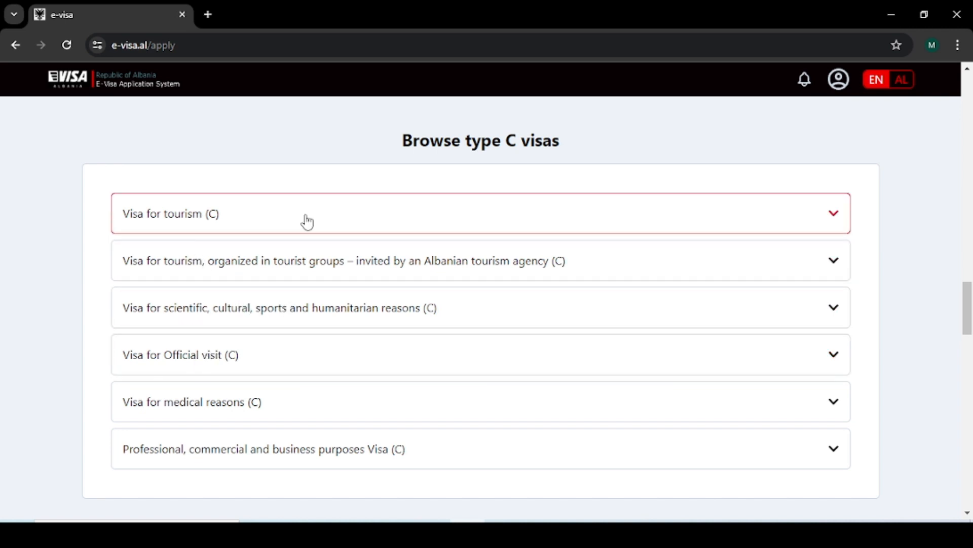
click(365, 219)
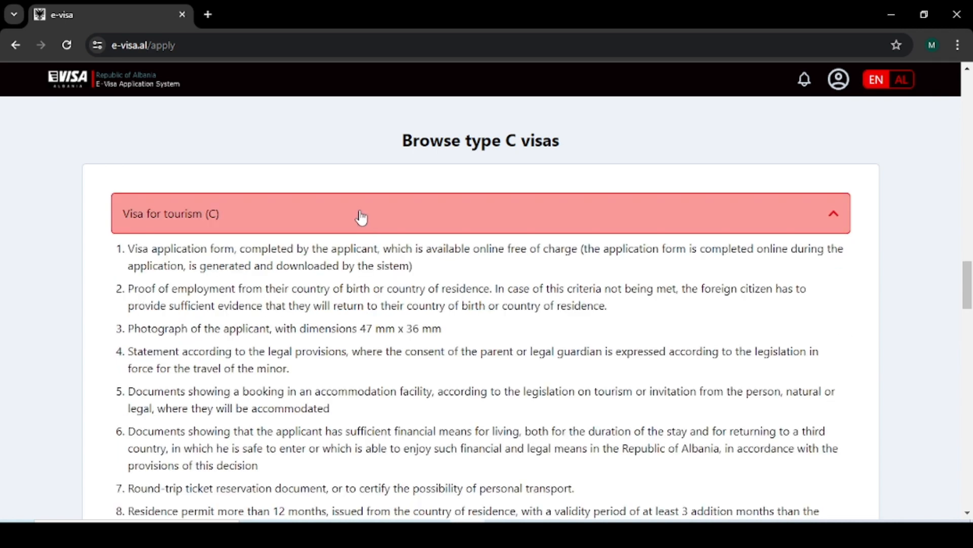
scroll(349, 216, down, 2)
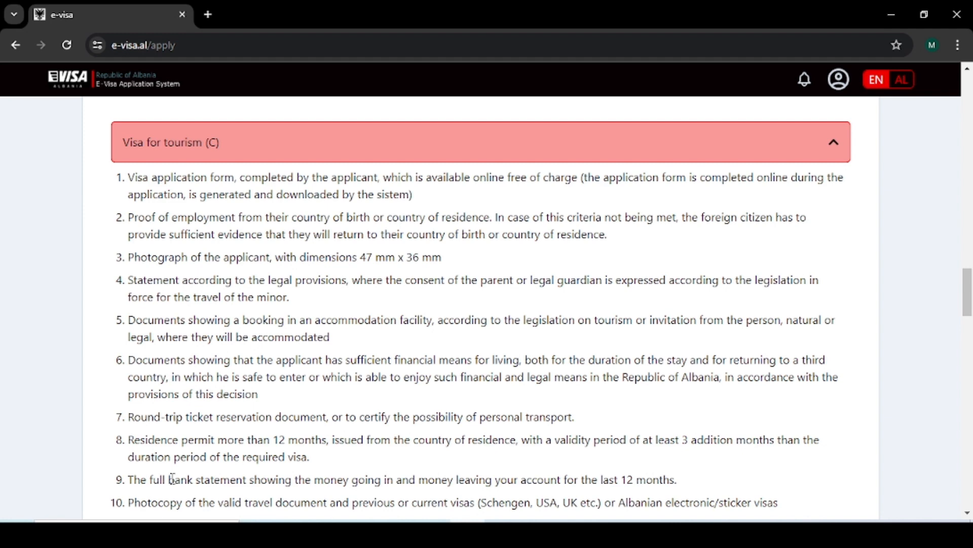
scroll(173, 477, down, 2)
scroll(193, 247, up, 2)
scroll(219, 186, down, 2)
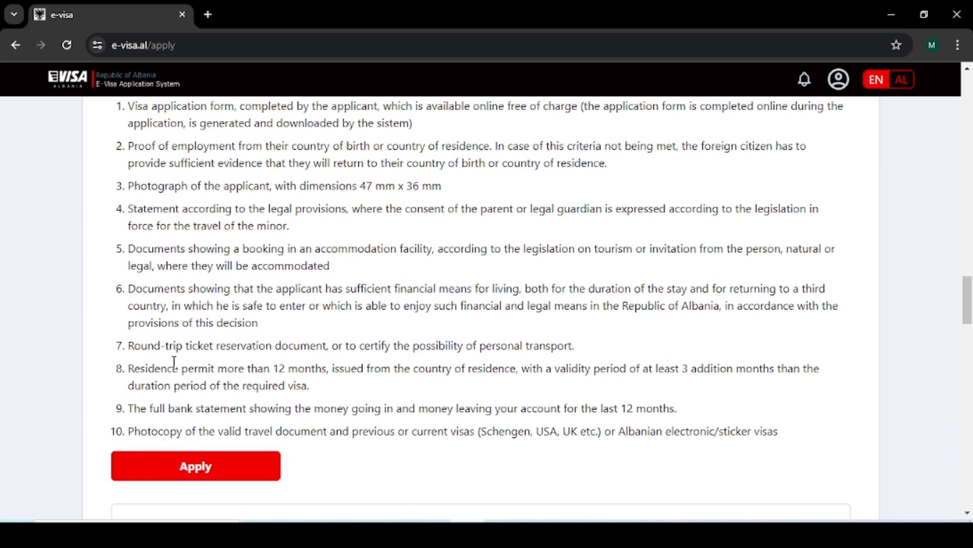
scroll(175, 364, up, 2)
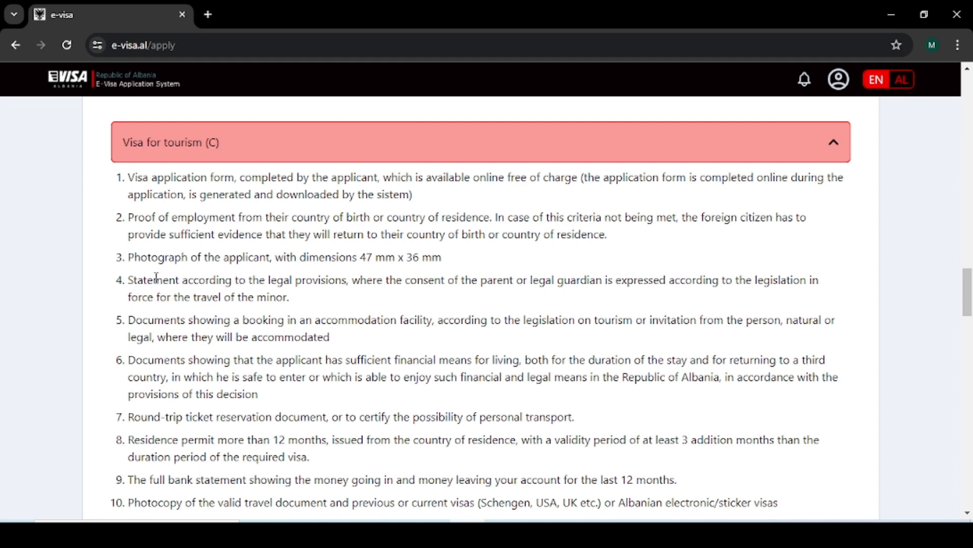
scroll(165, 255, down, 1)
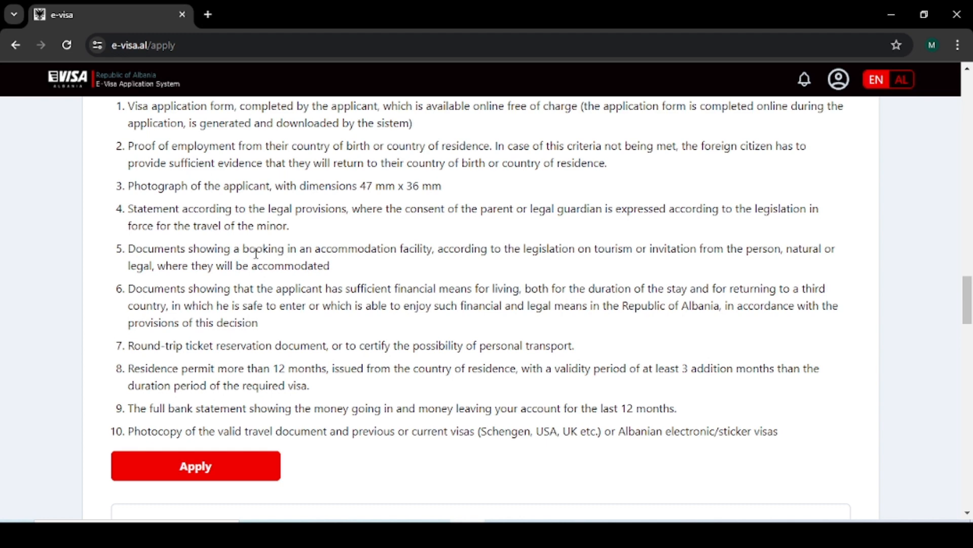
scroll(256, 253, down, 1)
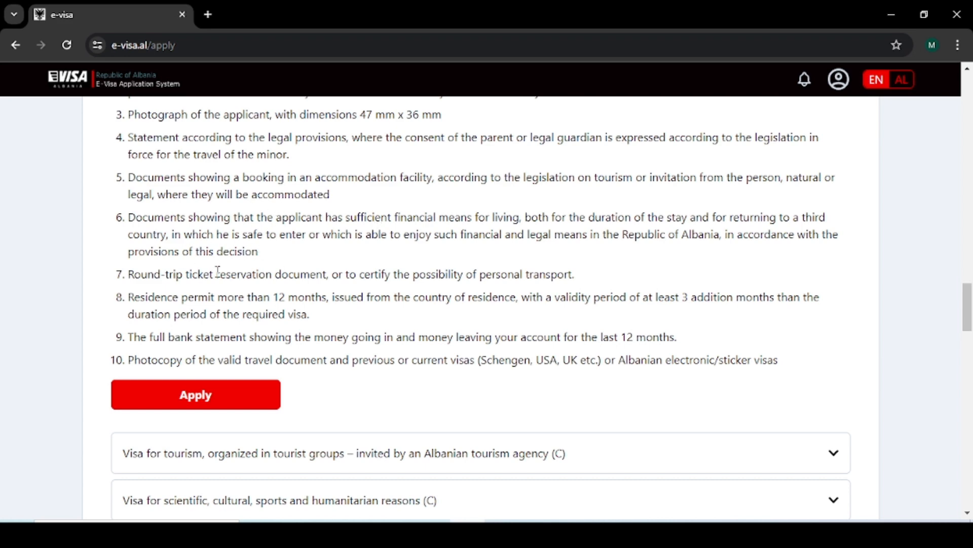
scroll(218, 272, down, 1)
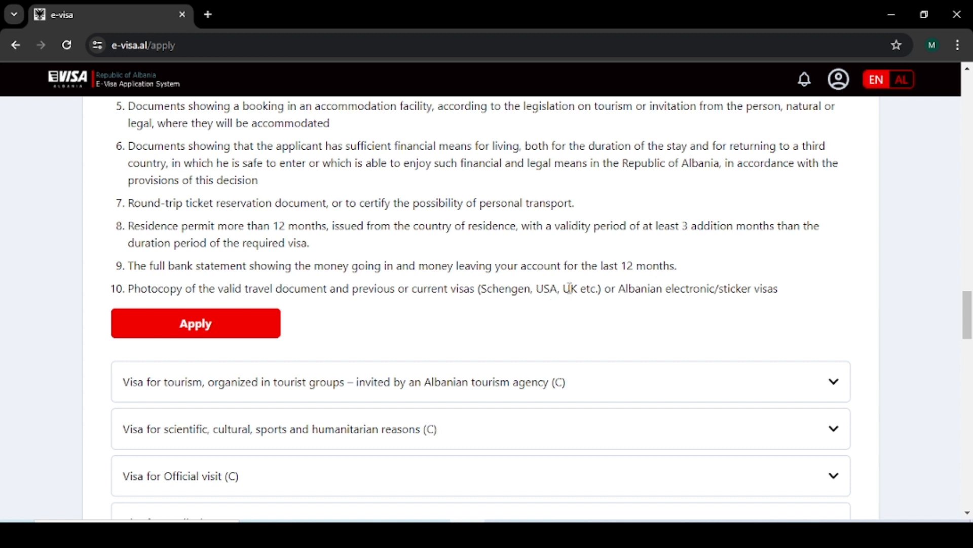
scroll(569, 288, up, 4)
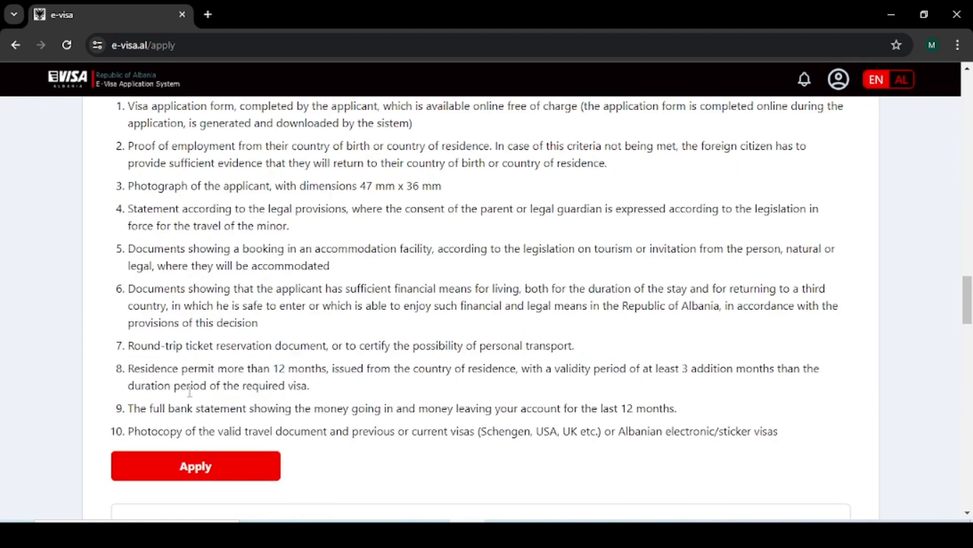
scroll(130, 348, down, 3)
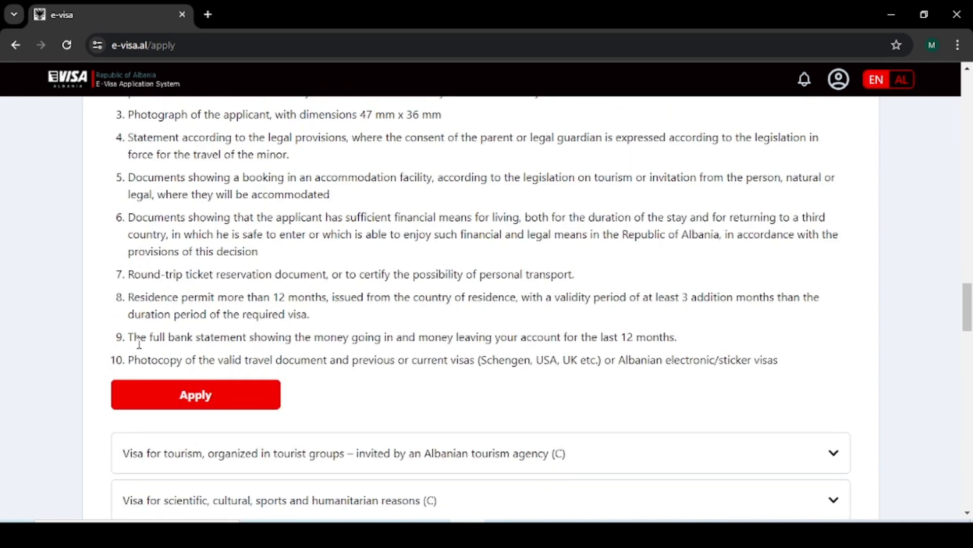
Step: Start an application for the tourism visa
click(202, 403)
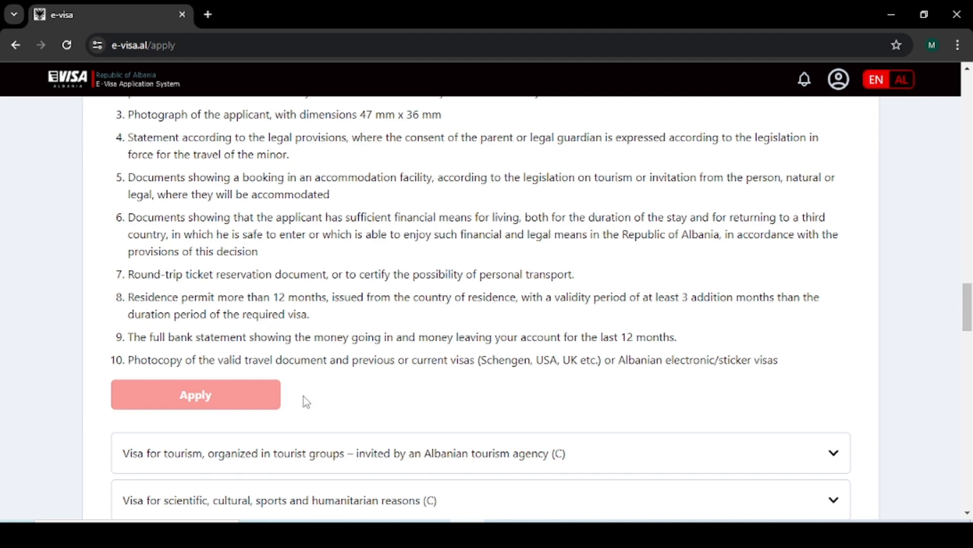
scroll(365, 330, up, 1)
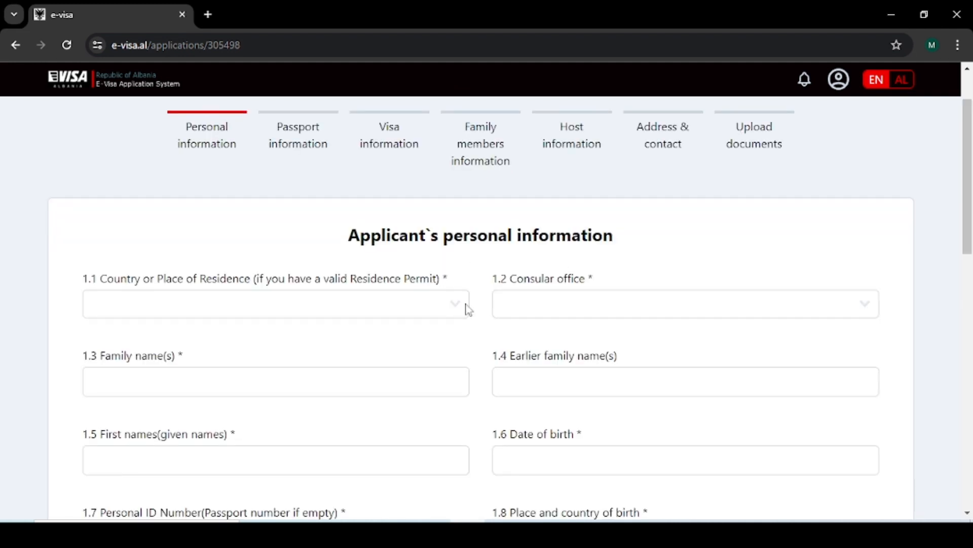
scroll(464, 307, down, 1)
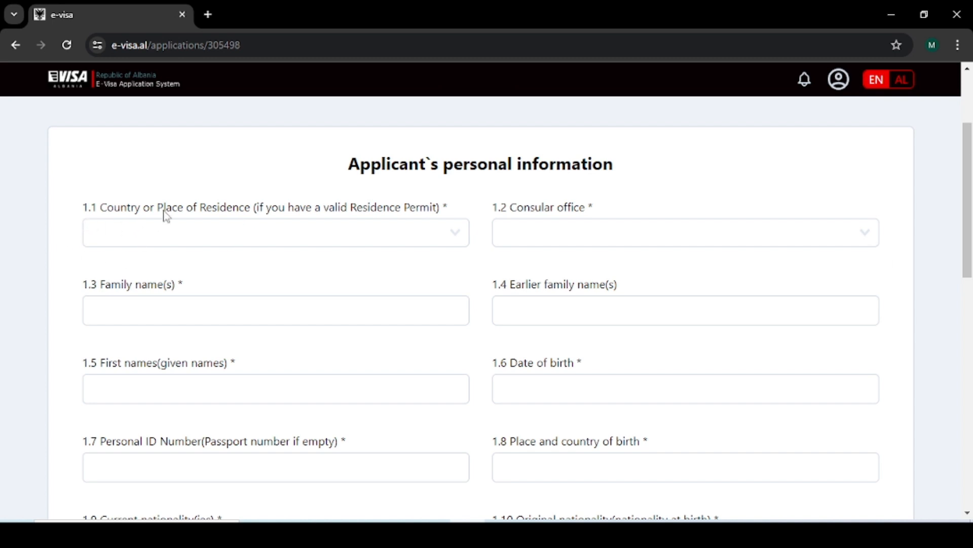
Step: Set the residence country to United Arab Emirates and the consular office to Abu Dhabi
click(322, 233)
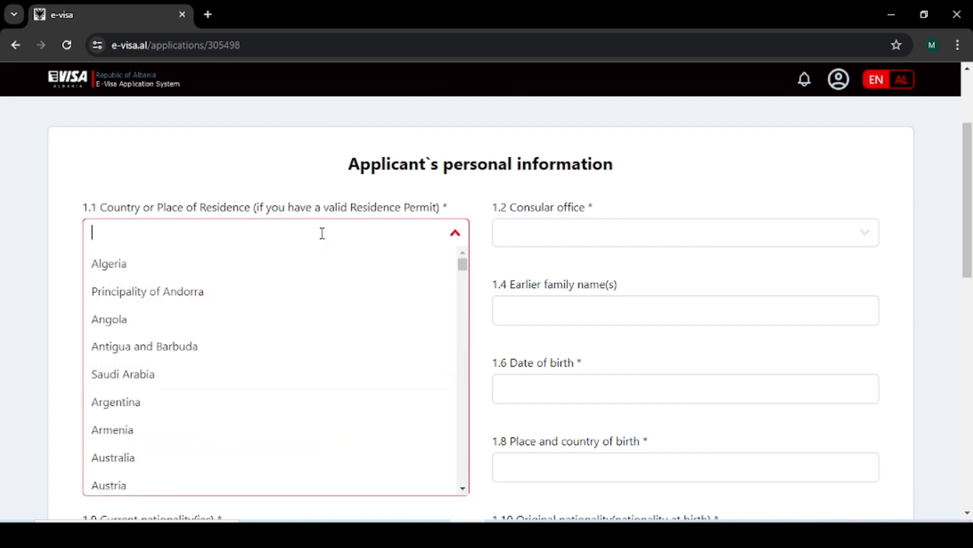
text(unit)
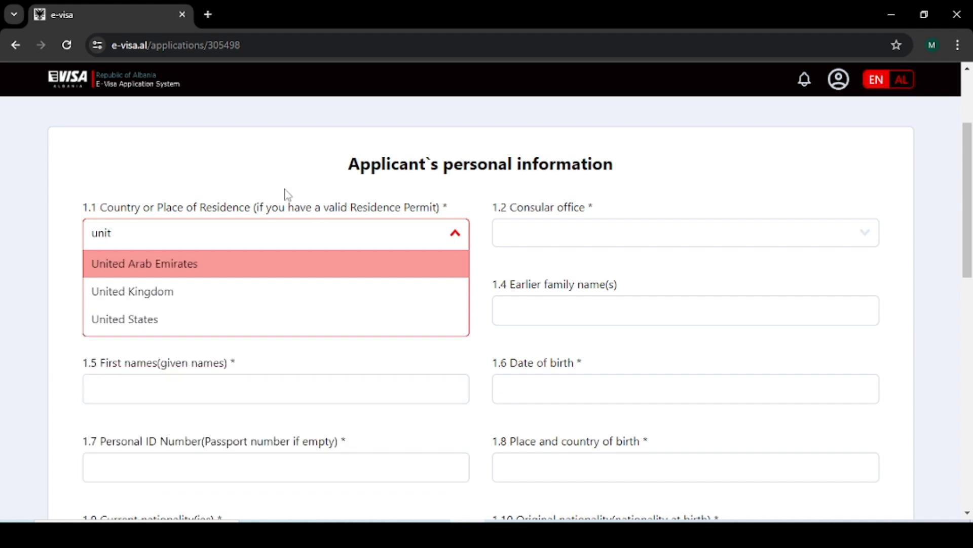
click(202, 263)
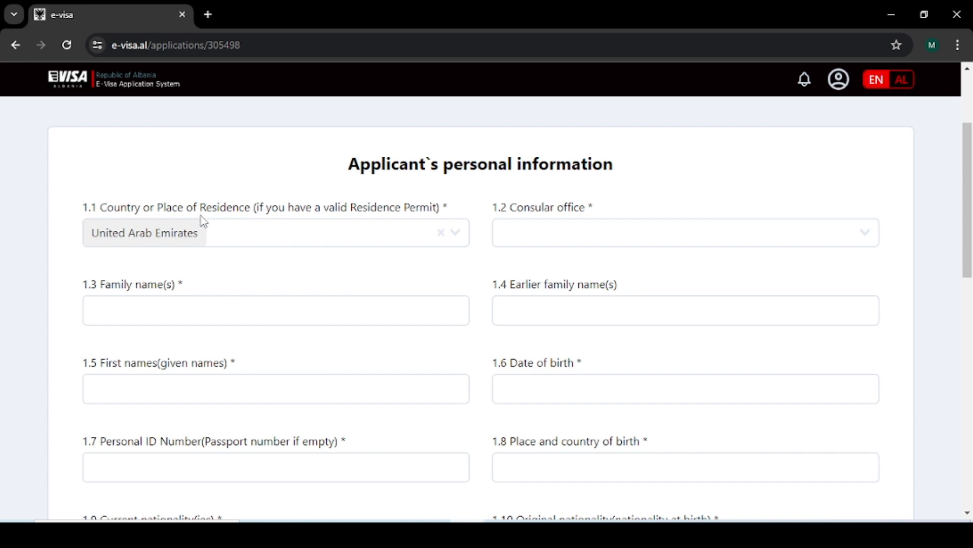
click(606, 225)
click(544, 274)
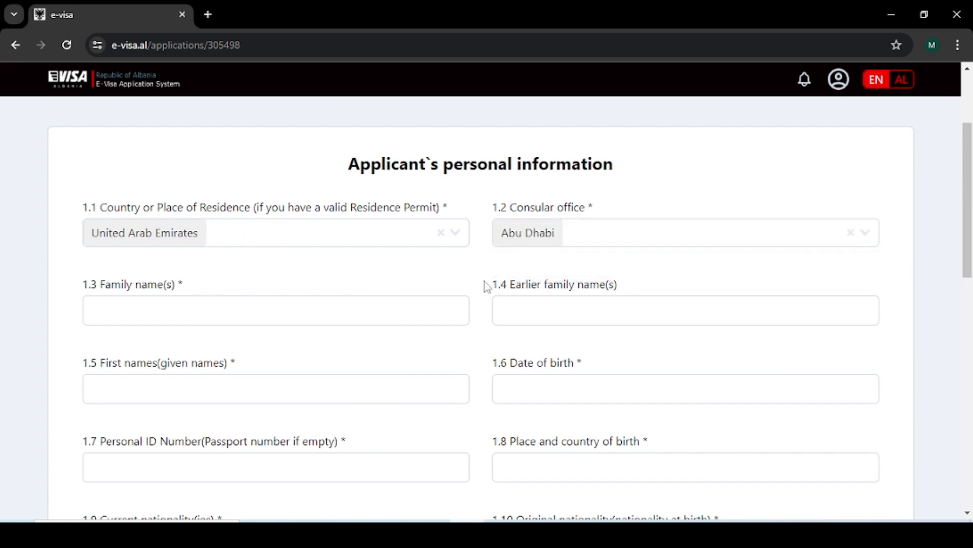
click(170, 313)
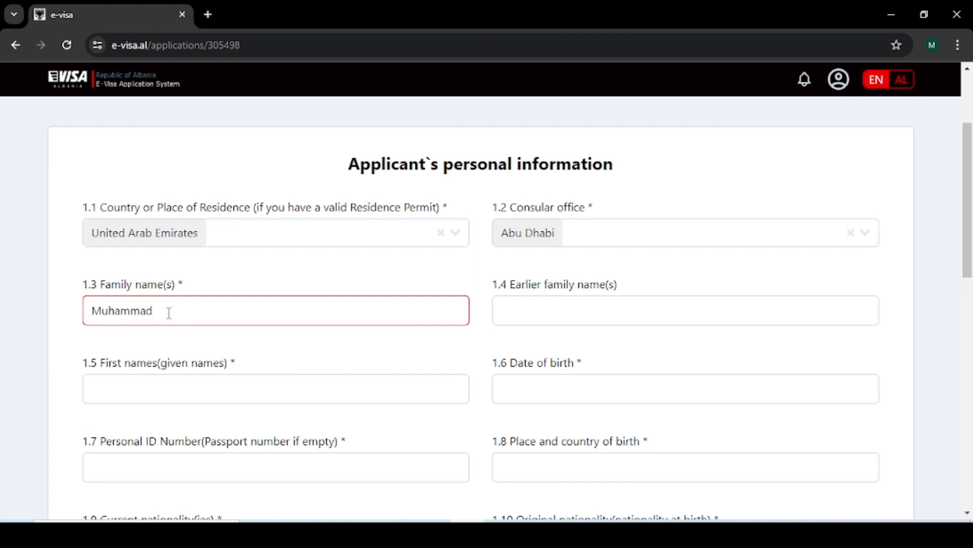
Step: Enter the applicant's family name and first name
click(181, 388)
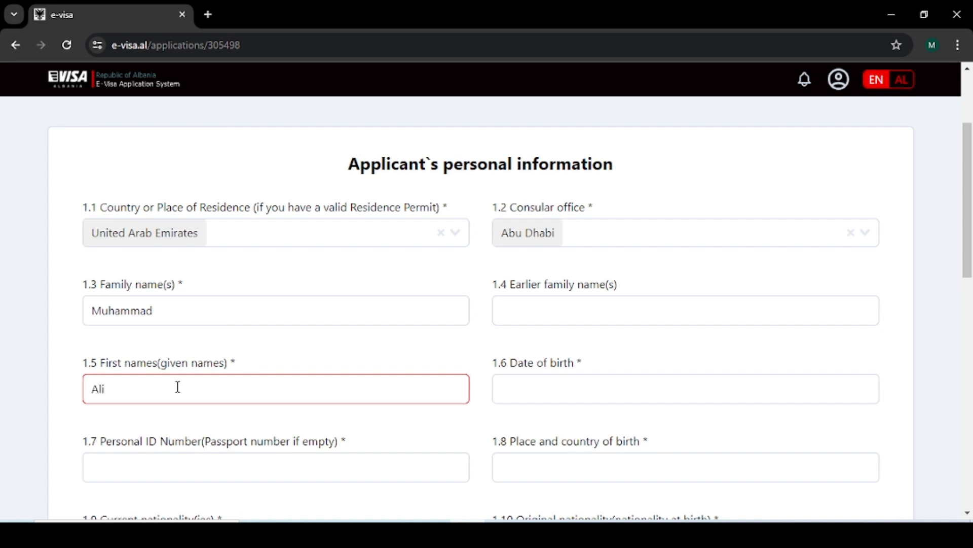
scroll(235, 380, down, 1)
scroll(235, 380, down, 1)
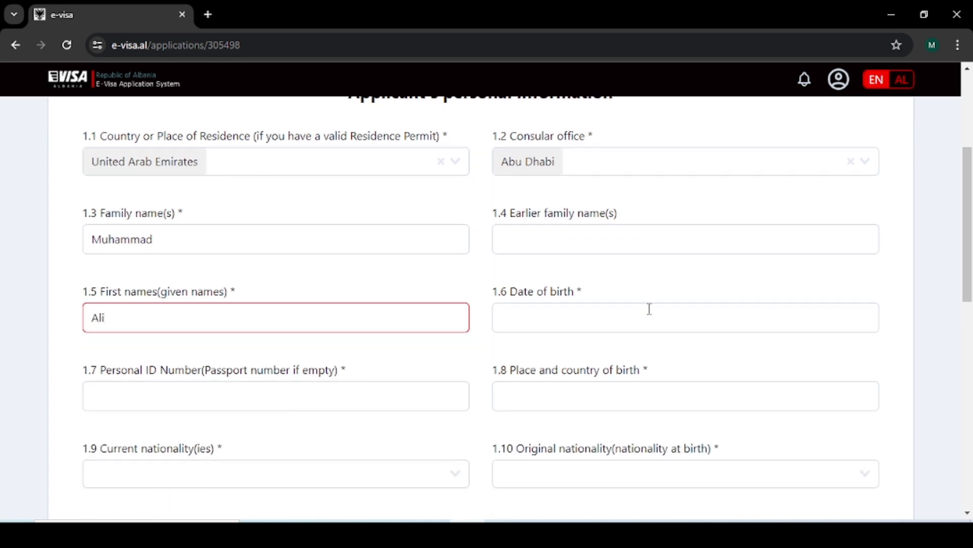
click(632, 325)
click(633, 354)
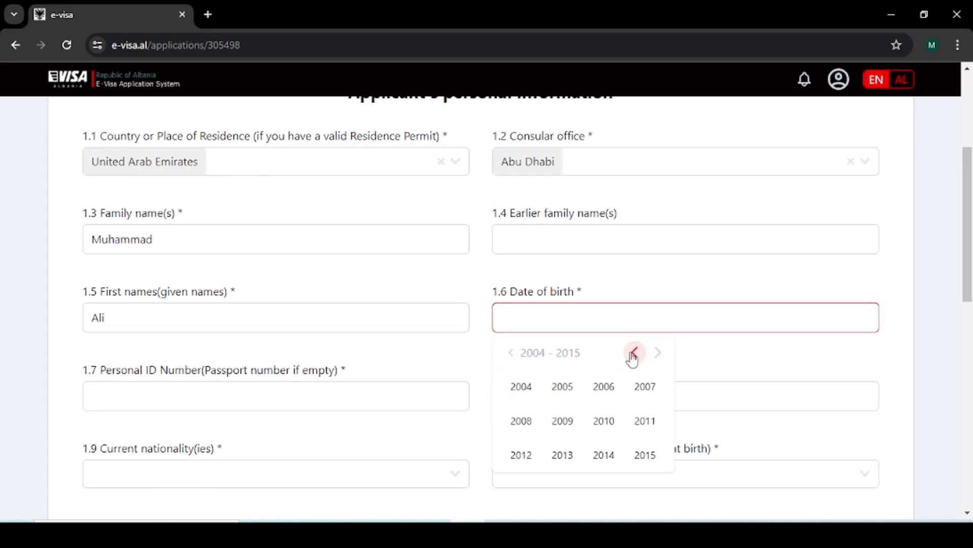
click(634, 353)
scroll(632, 357, down, 1)
click(598, 357)
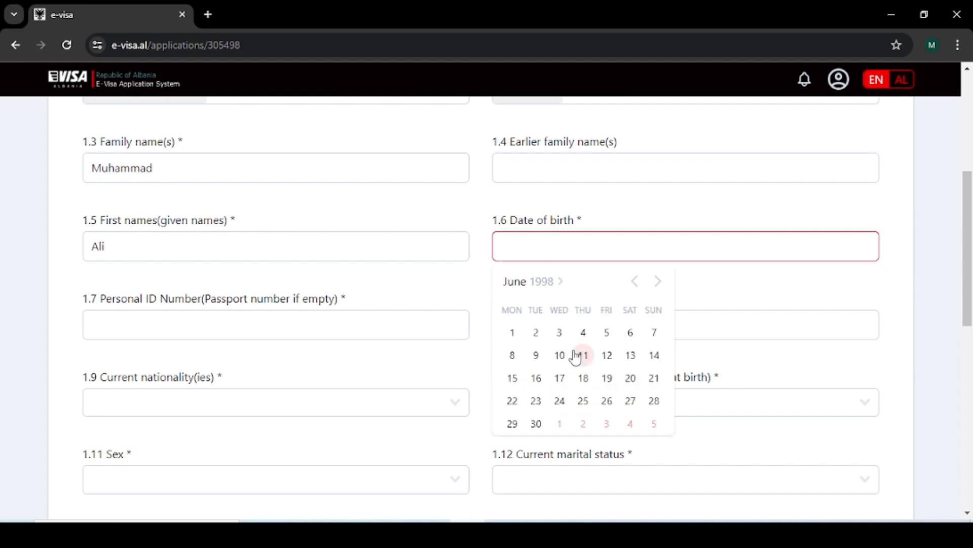
click(560, 355)
Step: Enter the applicant's personal ID number and birthplace 'Lahore, Pakistan'
click(195, 329)
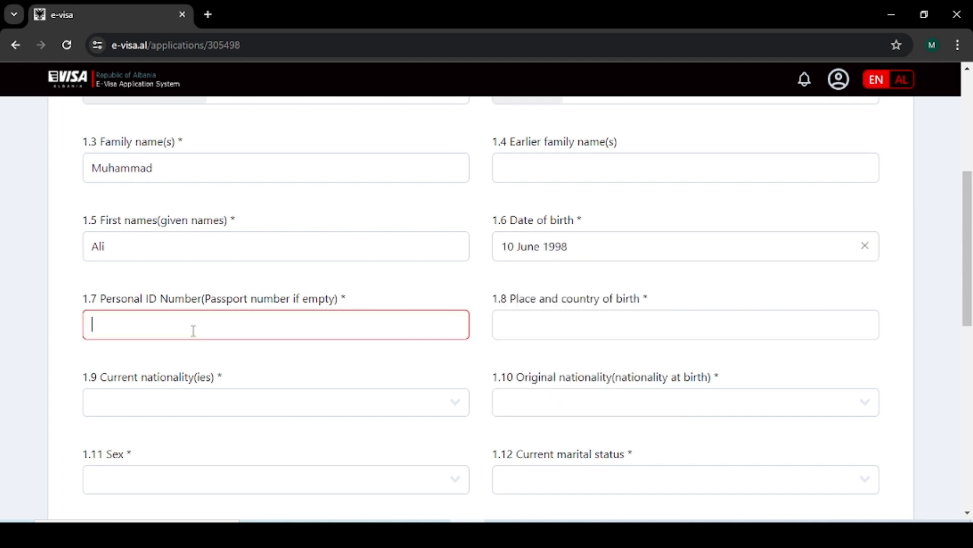
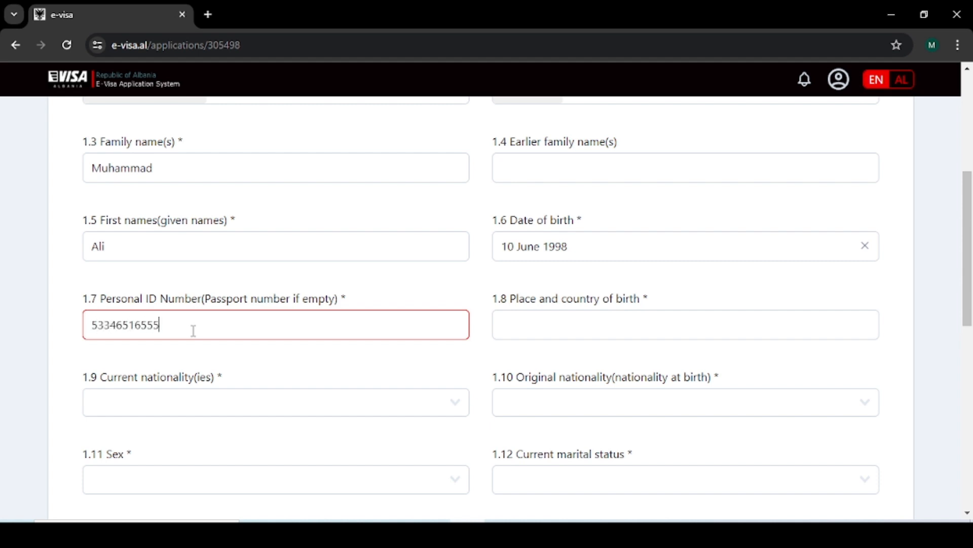
click(611, 317)
text(L)
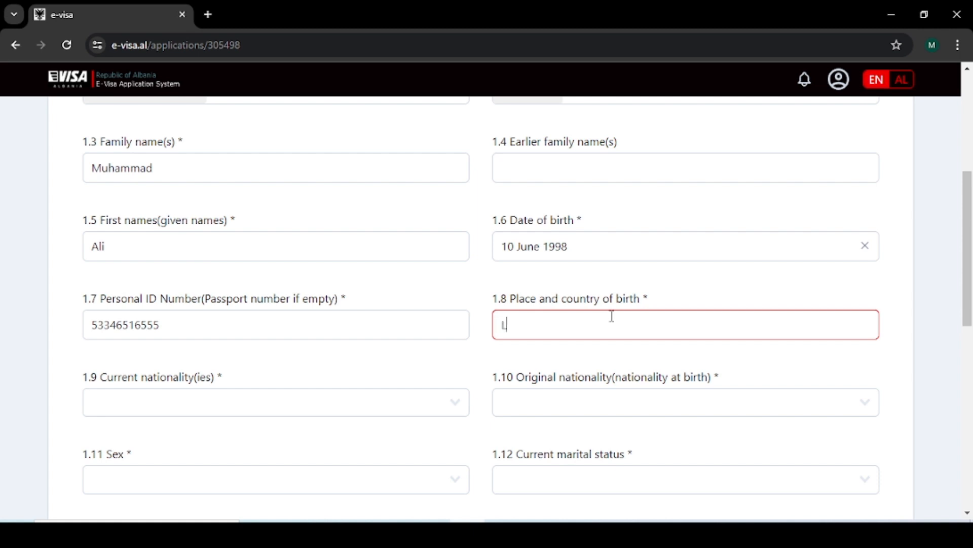
text(ahore, Pakistan)
scroll(163, 363, down, 1)
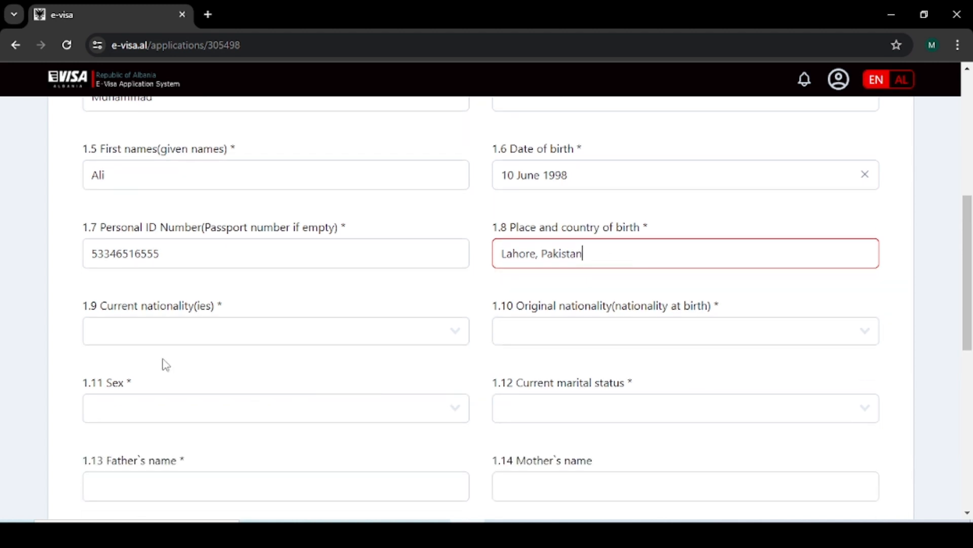
Step: Set both current and original nationality to Pakistan
click(161, 337)
text(PAK)
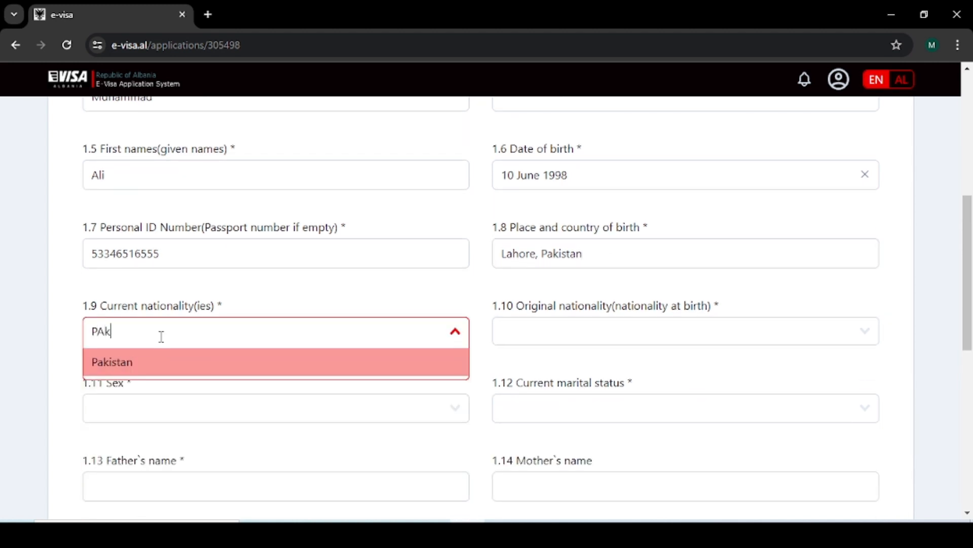
click(159, 363)
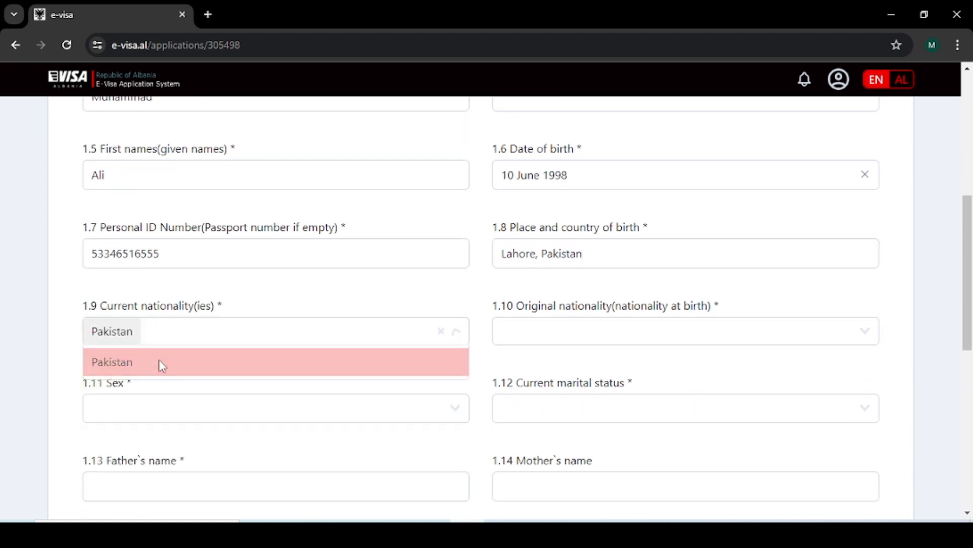
click(577, 331)
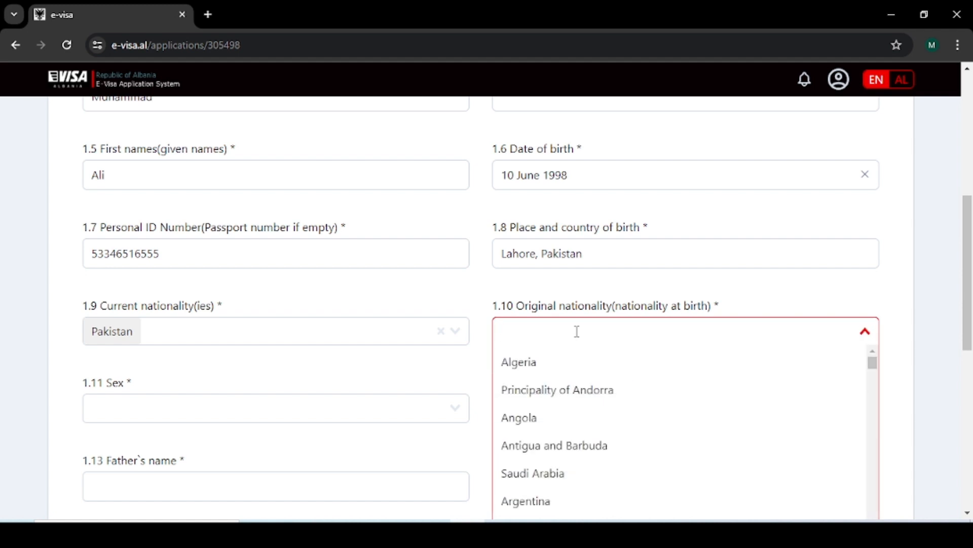
text(PAKis)
click(576, 355)
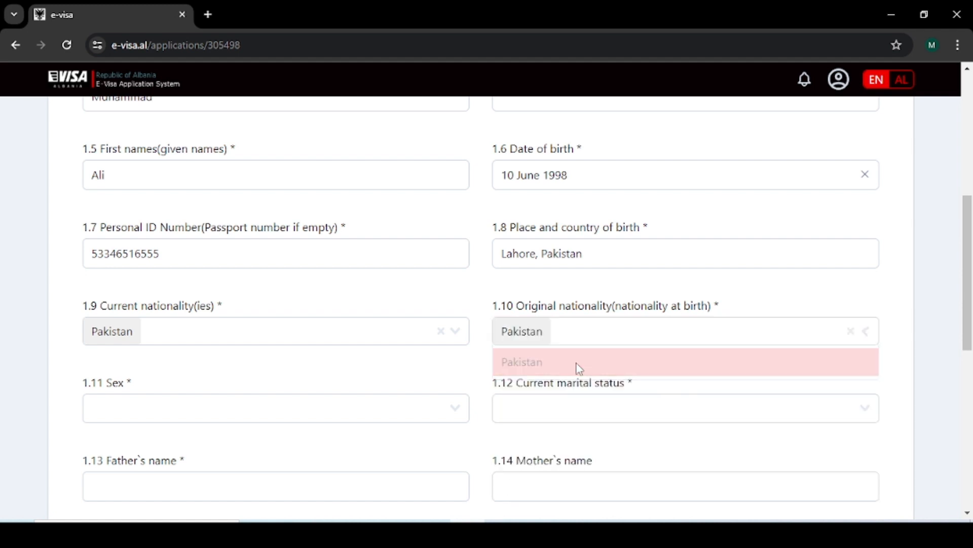
Step: Set sex to Male and marital status to Married
click(307, 414)
click(226, 439)
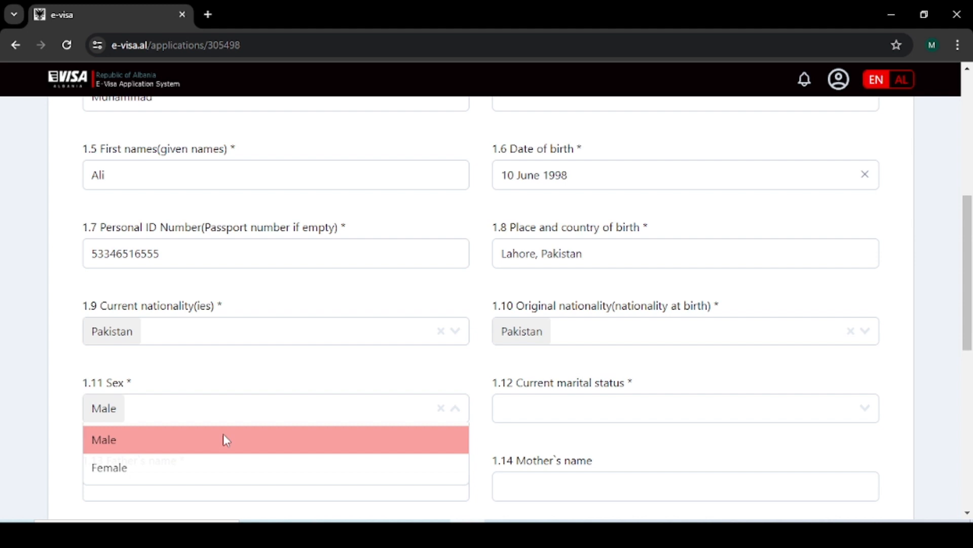
click(564, 408)
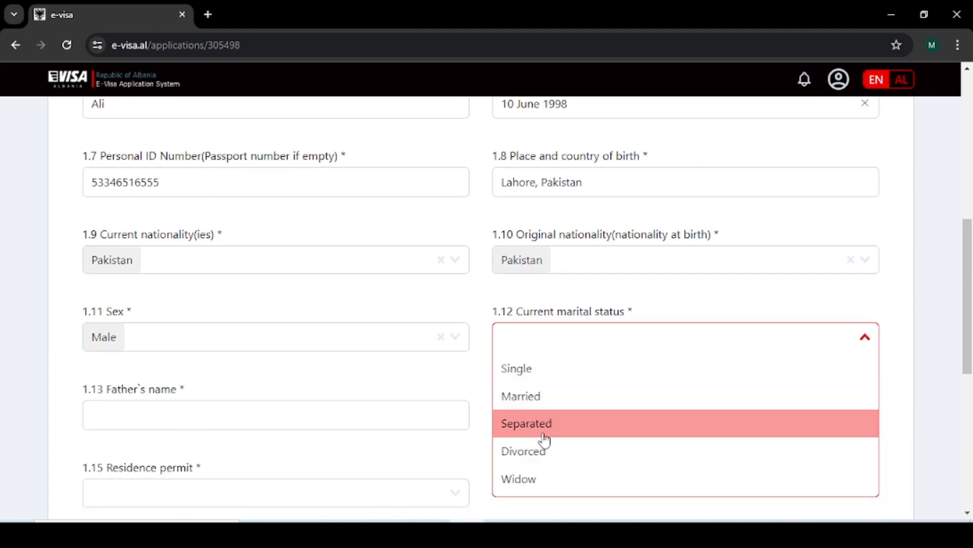
click(539, 403)
Step: Enter the father's name, answer No for residence permit, and continue to passport details
scroll(537, 405, down, 1)
scroll(537, 406, down, 2)
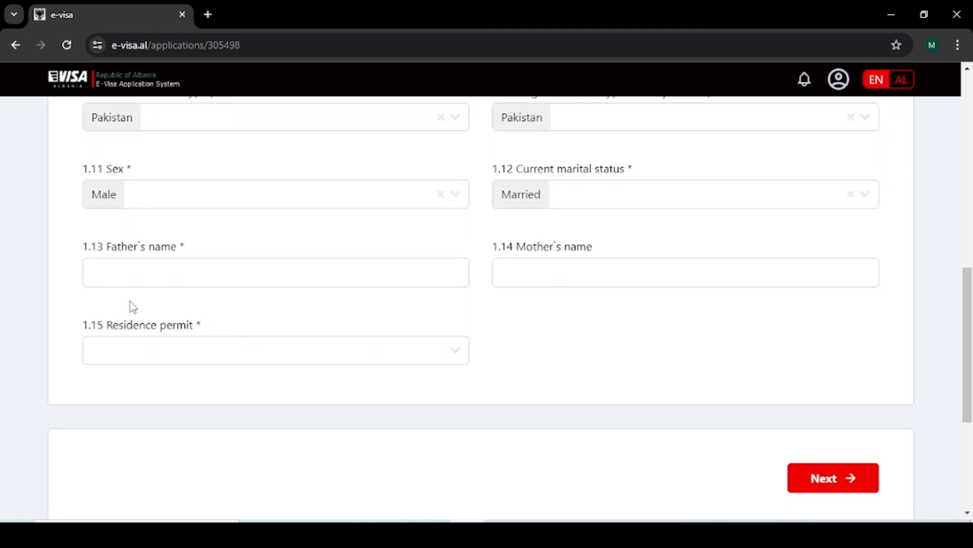
click(151, 273)
text(Muhammad)
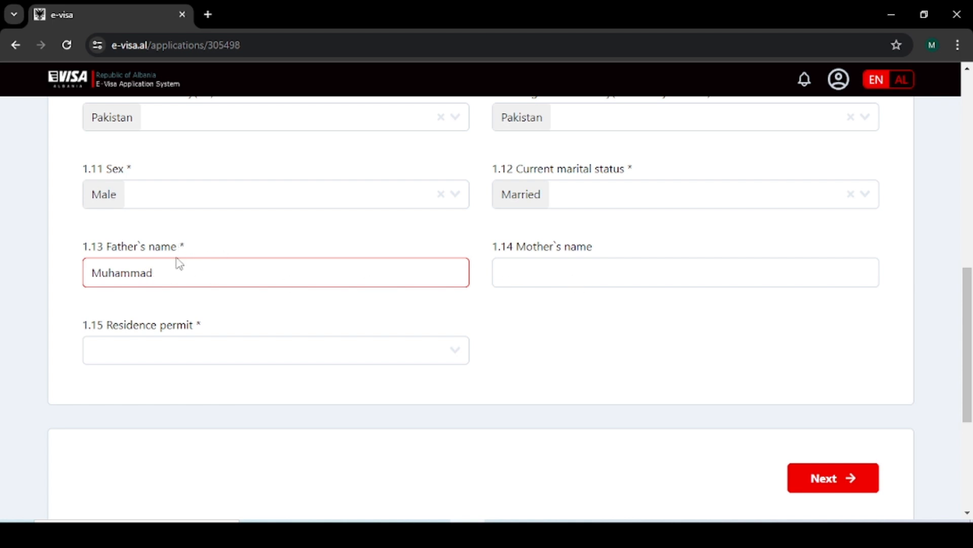
click(176, 346)
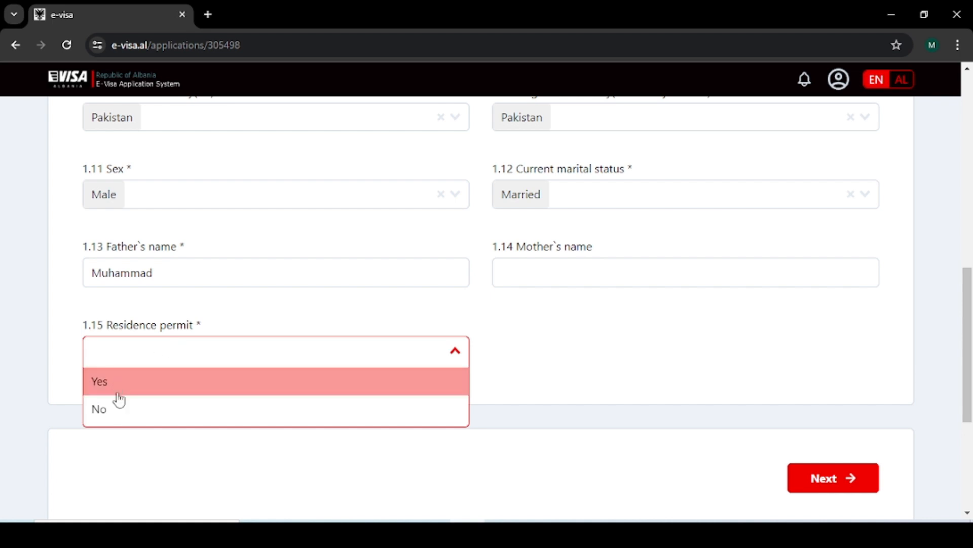
click(127, 425)
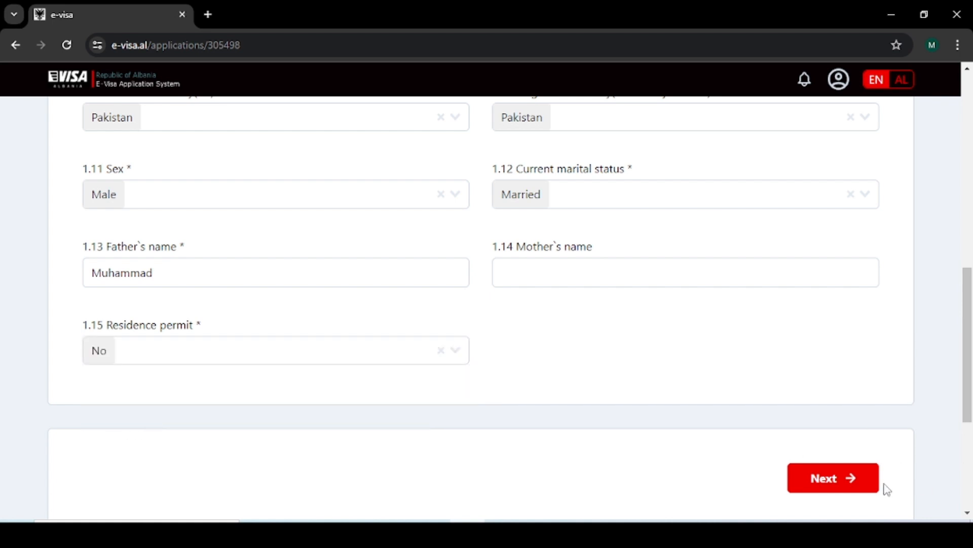
click(863, 481)
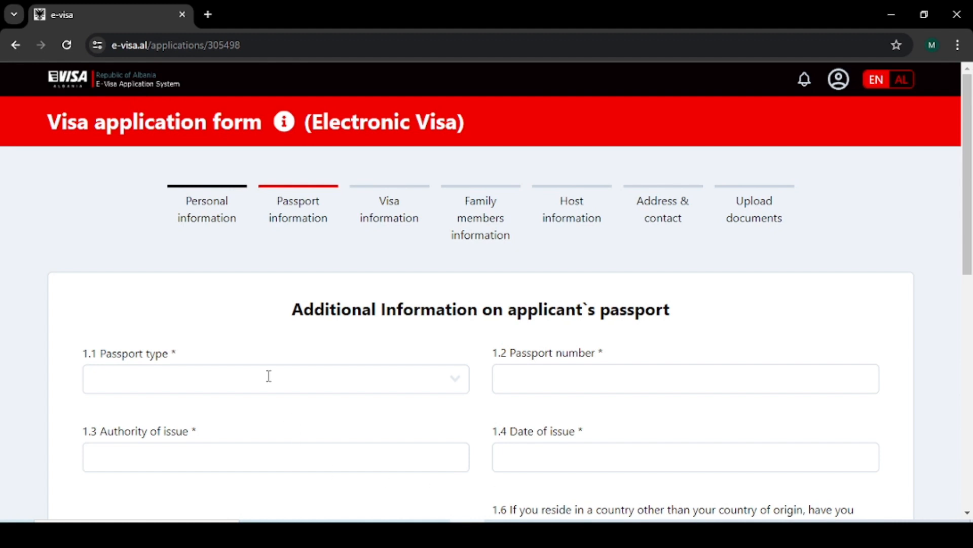
Step: Set passport type to National passport, enter the passport number, and issuing authority Pakistan
click(269, 376)
click(174, 407)
click(567, 376)
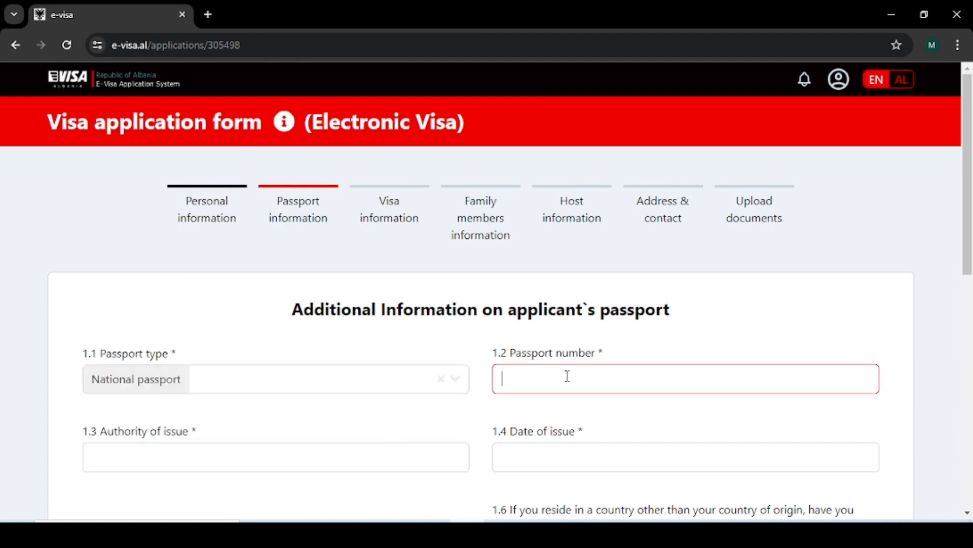
scroll(270, 382, down, 1)
click(183, 376)
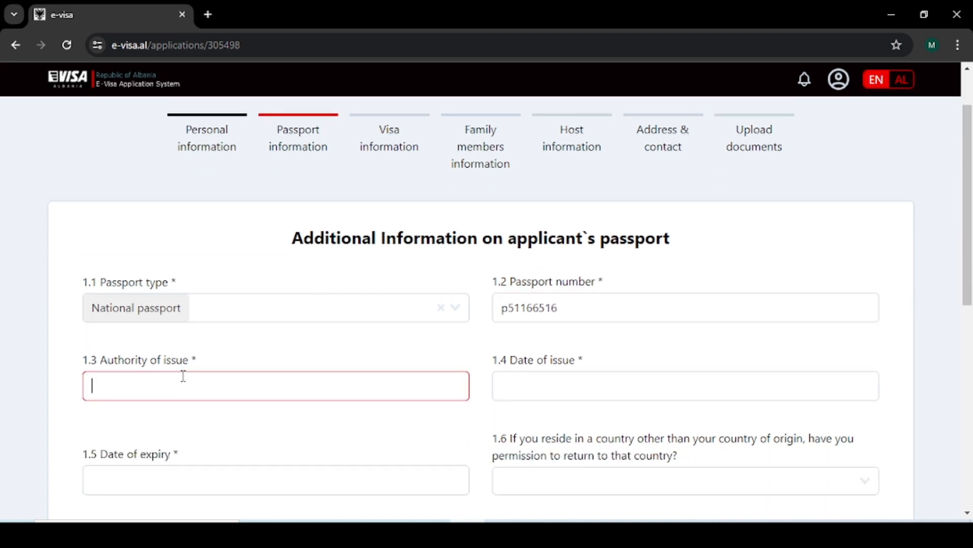
text(Pakistan)
Step: Set passport issue date to 1 June 2021 and expiry date to 10 June 2026
click(604, 385)
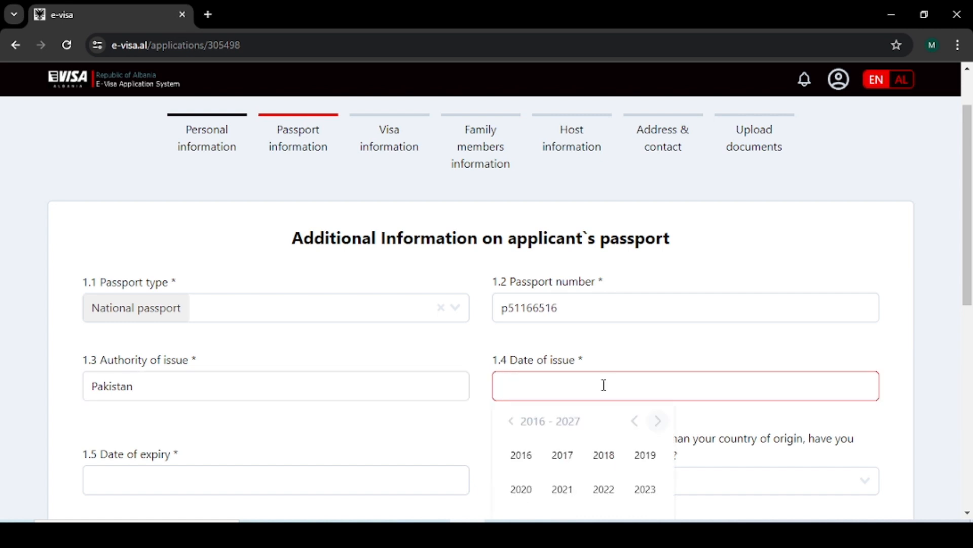
scroll(588, 398, down, 2)
click(563, 346)
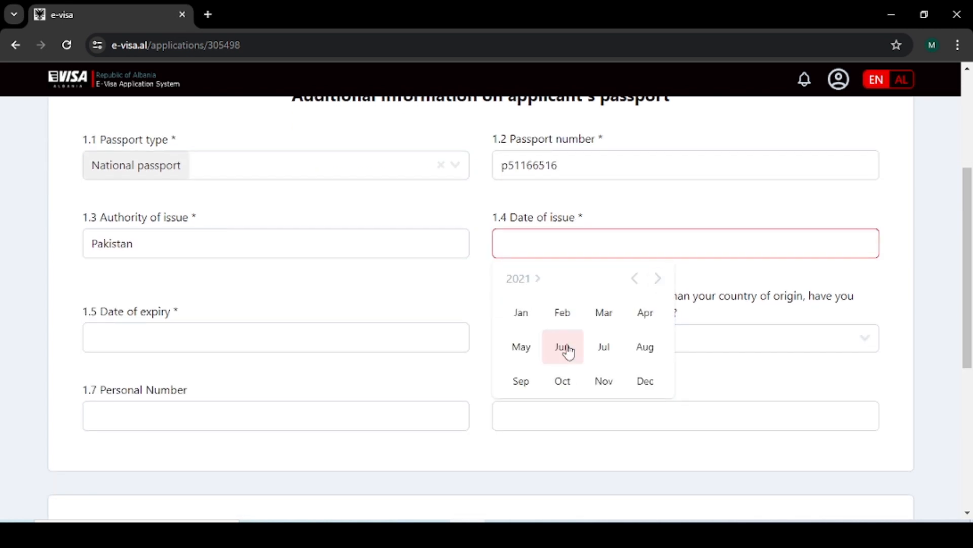
click(563, 347)
click(537, 330)
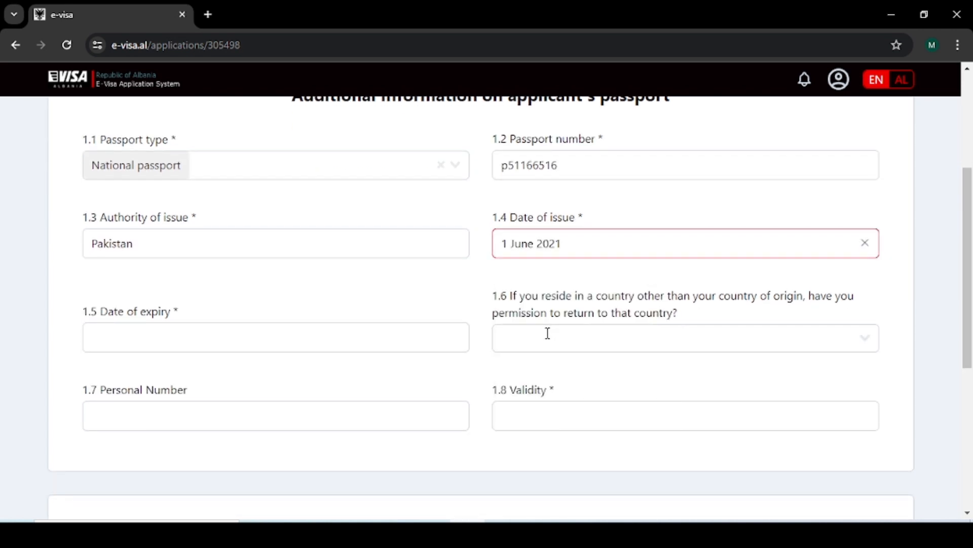
click(276, 337)
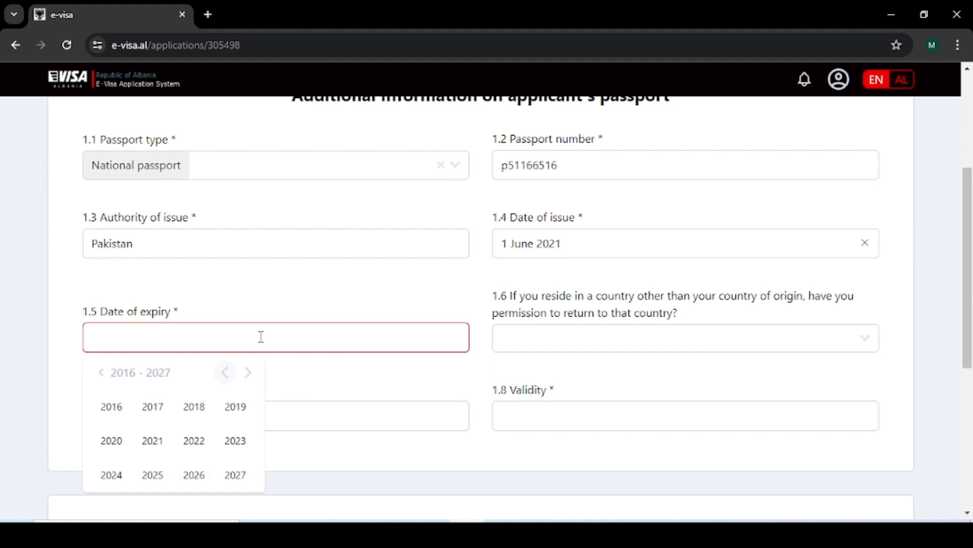
click(189, 475)
click(155, 445)
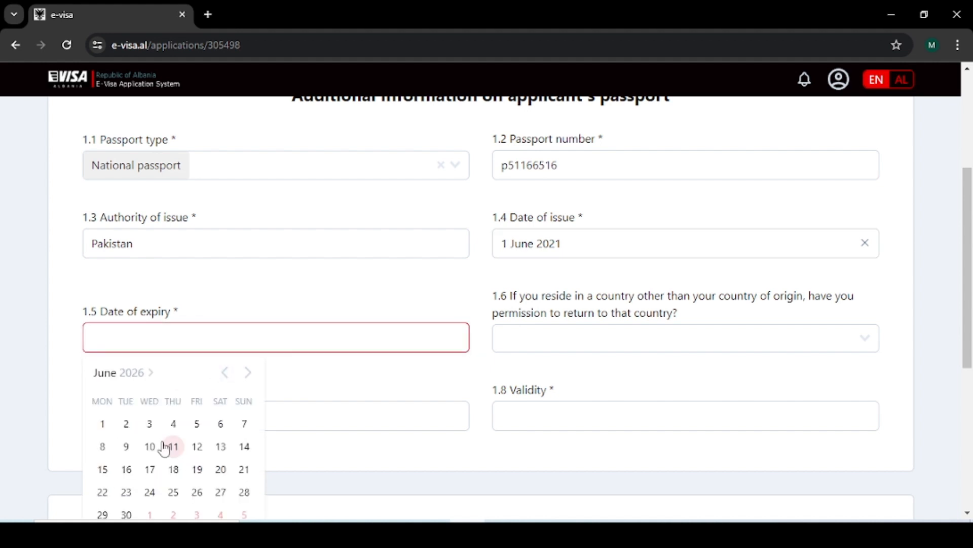
click(150, 446)
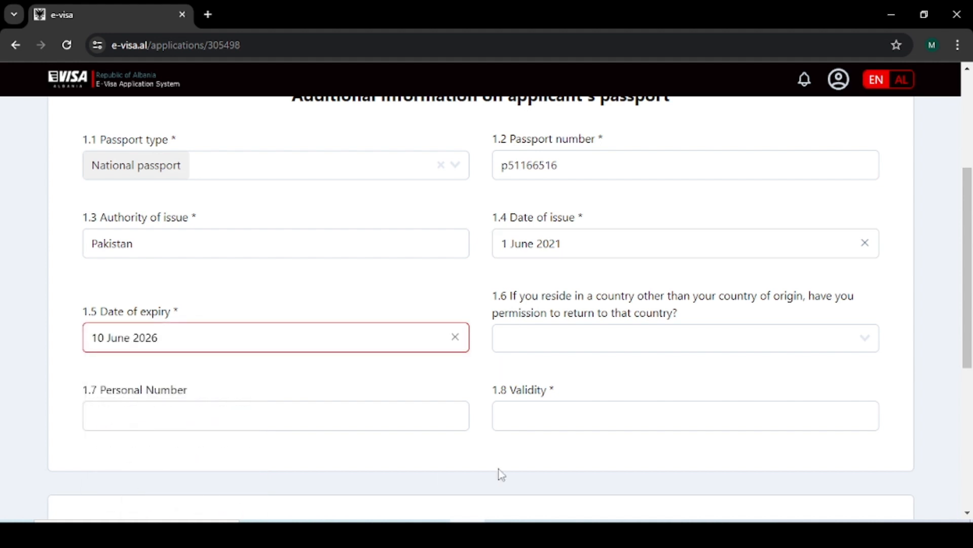
Step: Answer Yes to permission to return, enter 'ye' as validity, and continue to Visa information
click(561, 343)
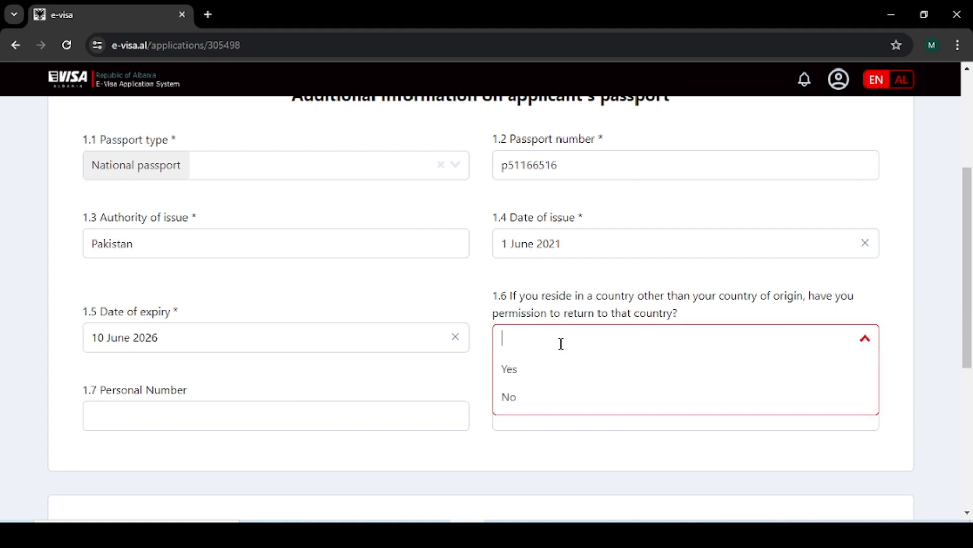
click(537, 377)
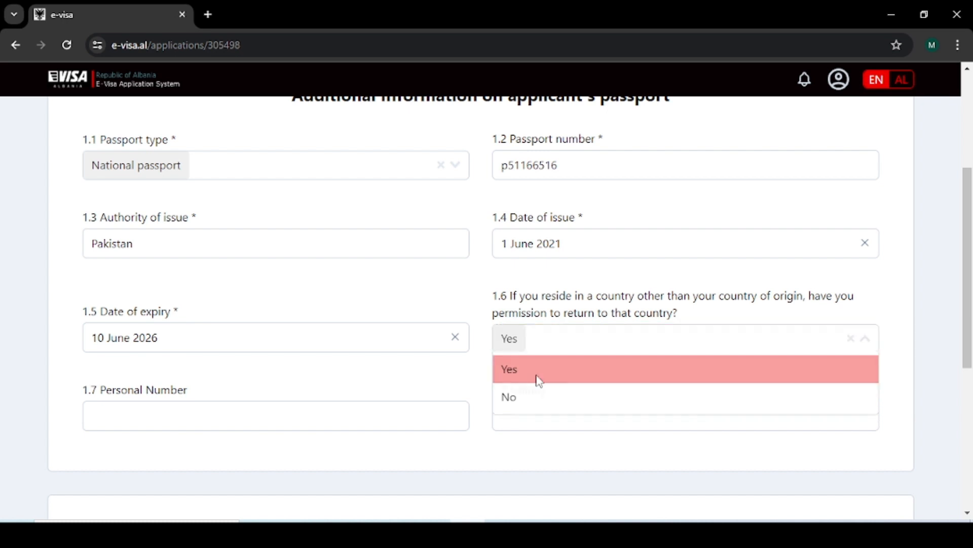
click(537, 416)
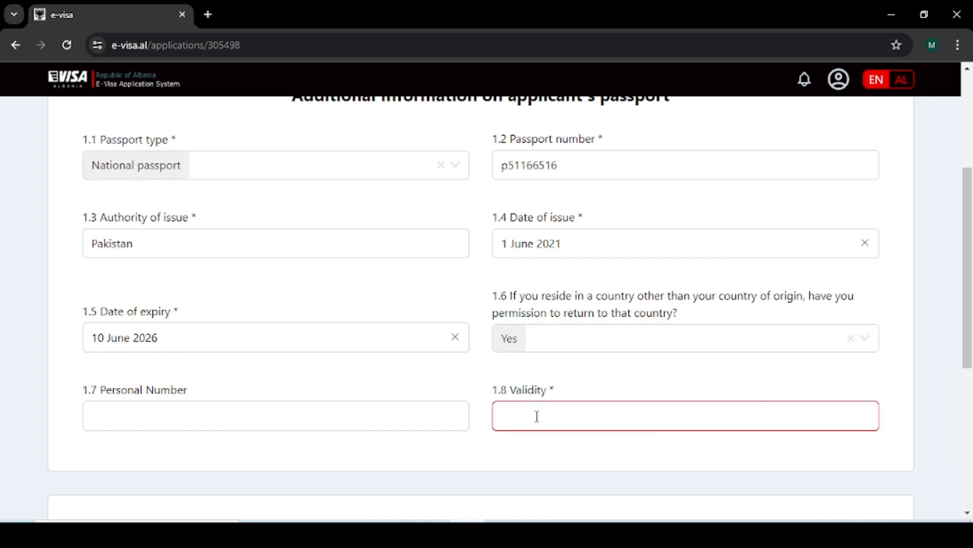
text(yes)
scroll(542, 418, down, 3)
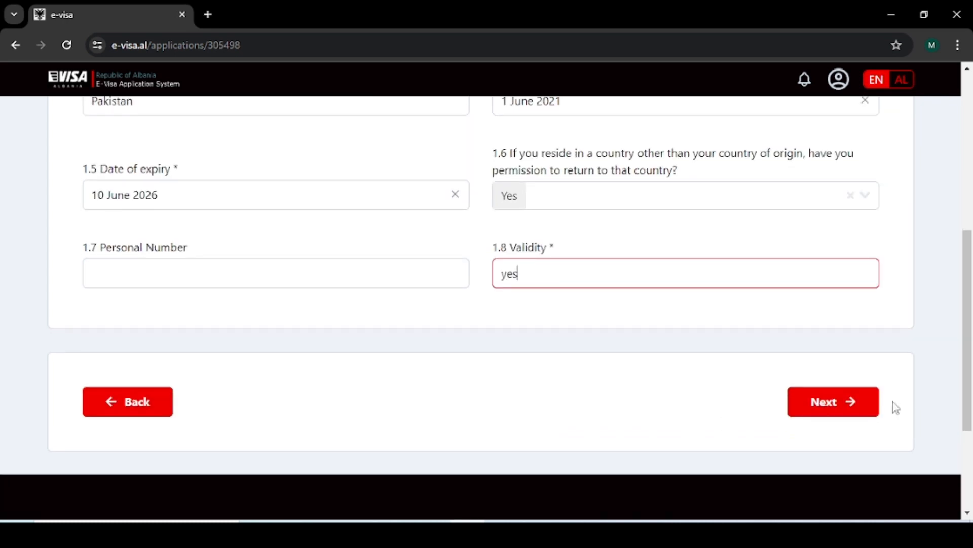
click(857, 402)
Step: Answer Yes for individual visa and choose Tourism as the purpose of travel
scroll(538, 386, down, 1)
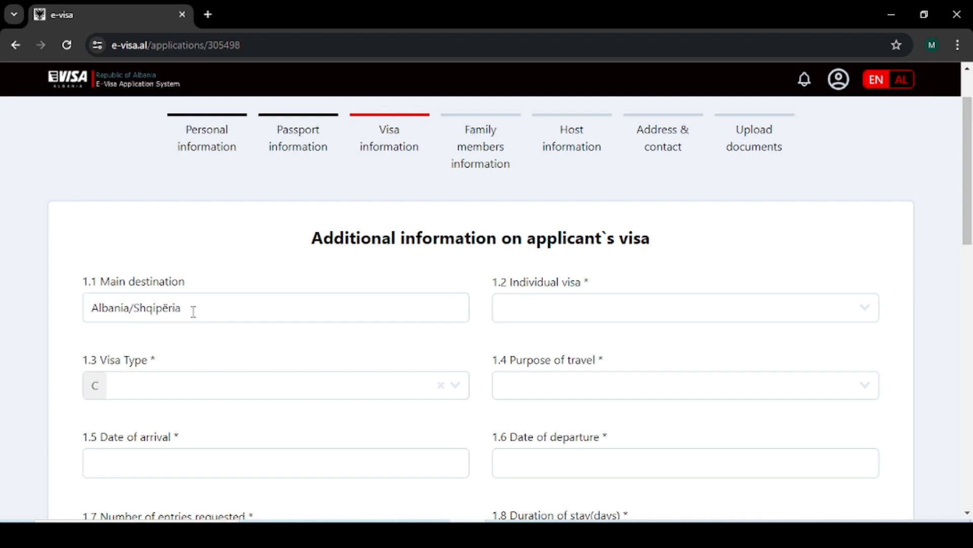
click(558, 308)
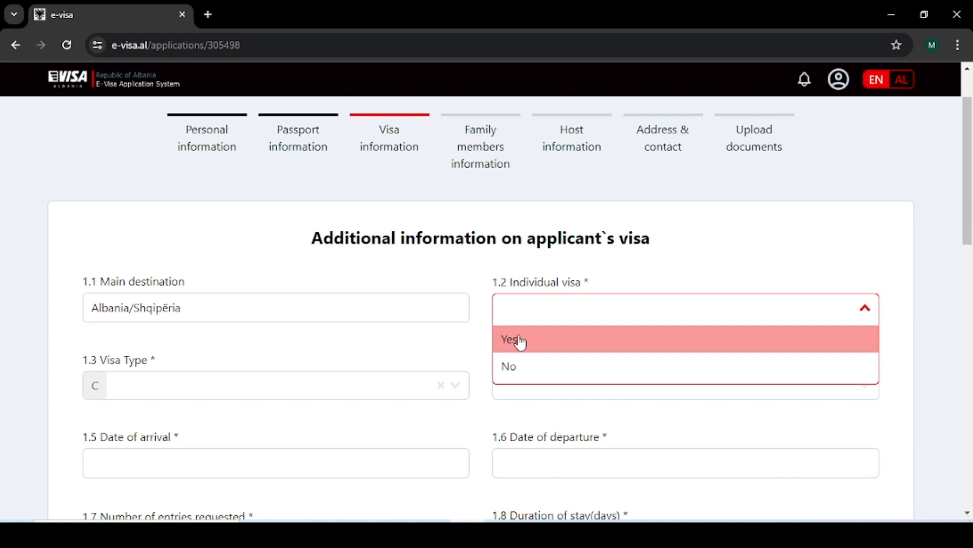
click(522, 341)
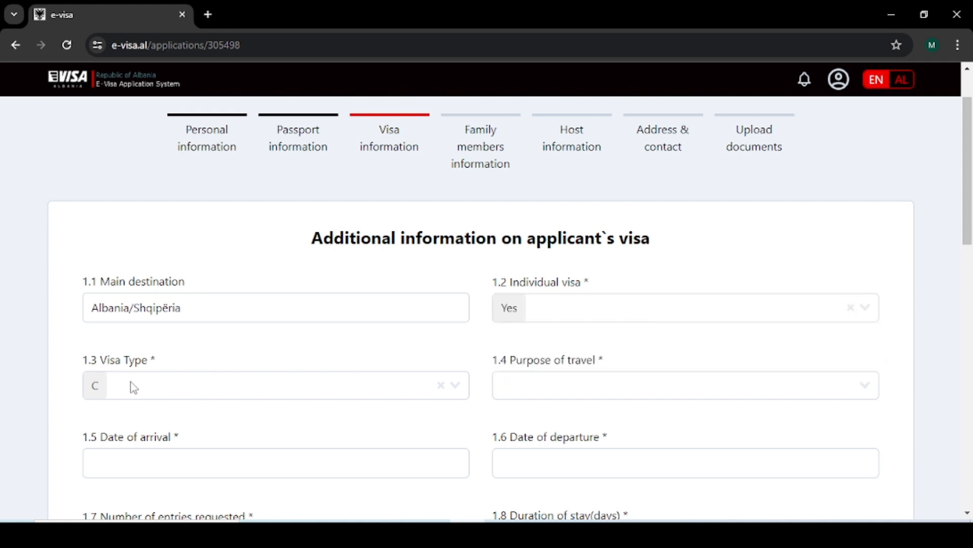
scroll(568, 319, down, 1)
click(568, 320)
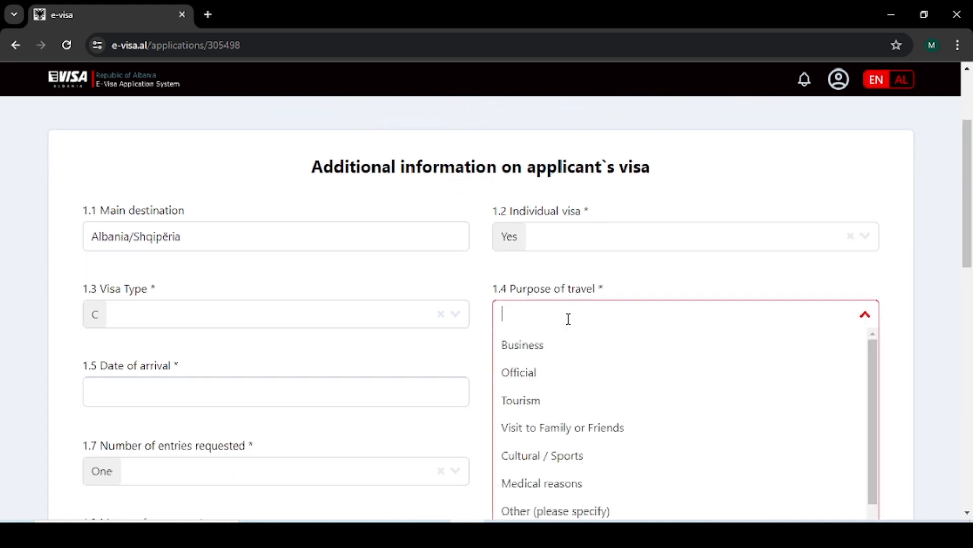
click(539, 403)
scroll(471, 404, down, 1)
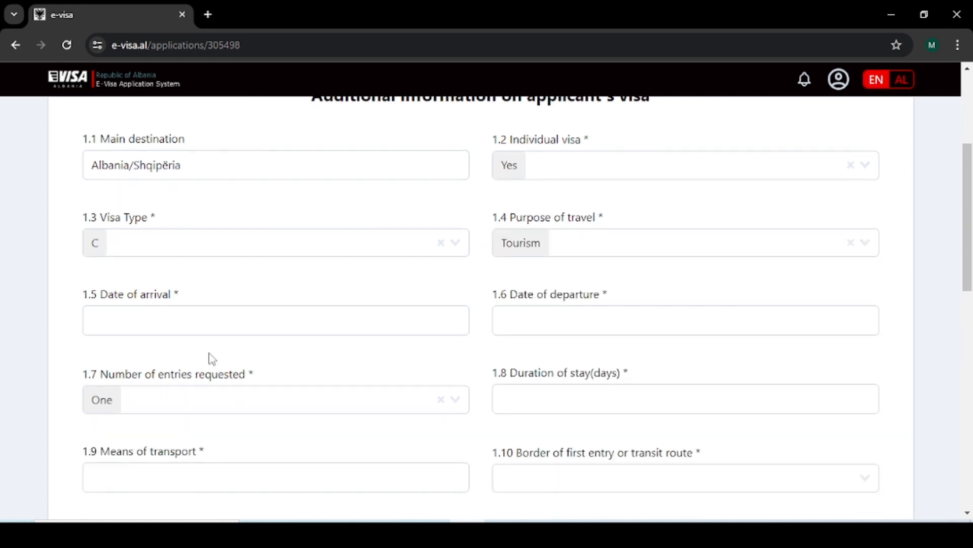
Step: Set arrival to 1 November 2024 and departure to 10 November 2024
click(195, 321)
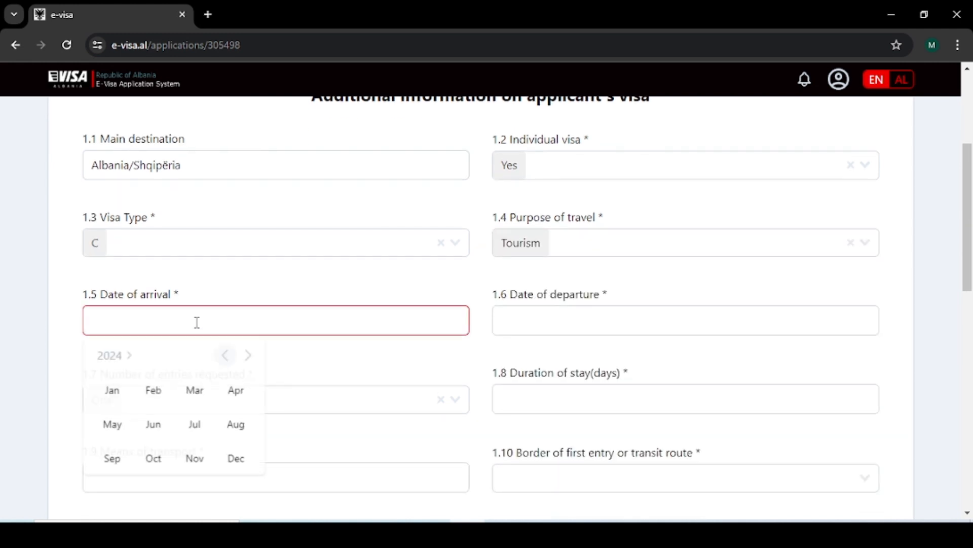
click(194, 458)
click(198, 404)
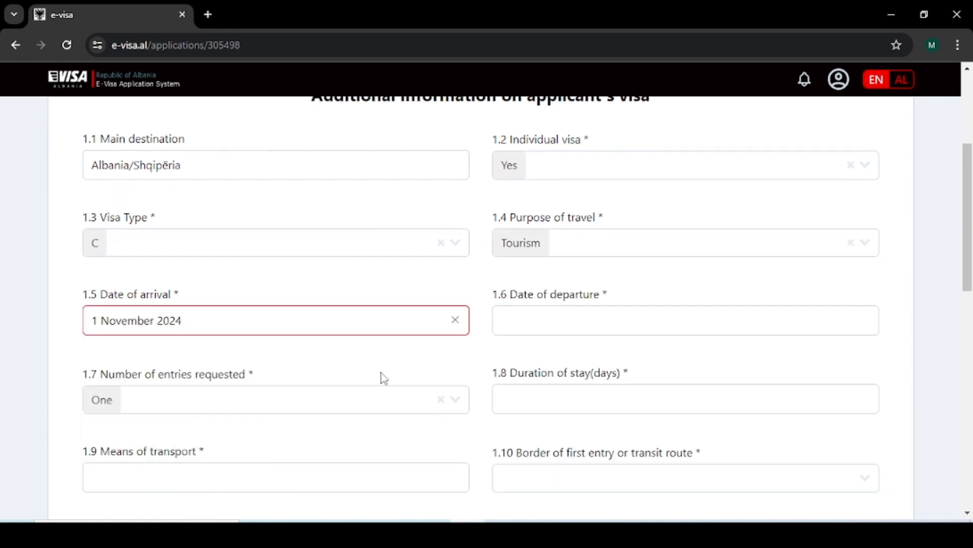
click(534, 327)
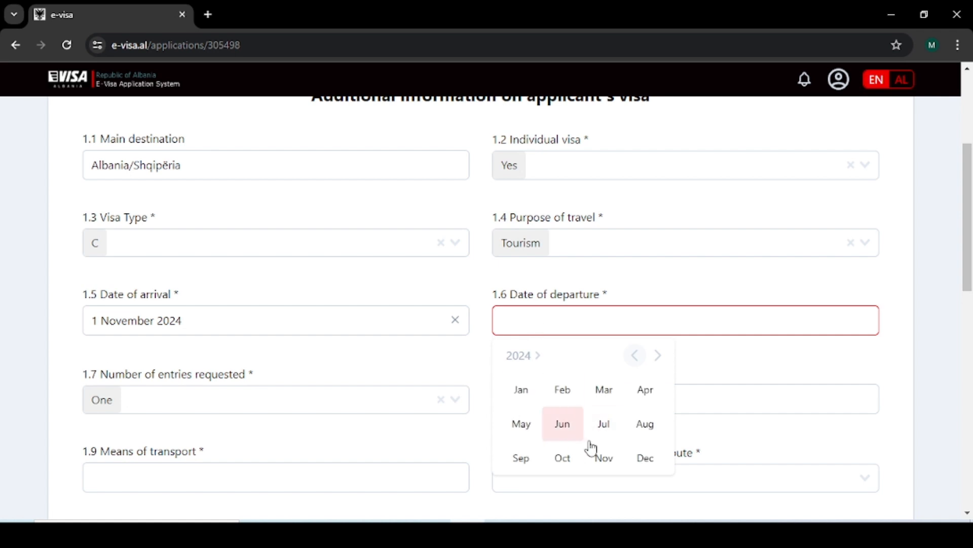
click(604, 457)
click(652, 430)
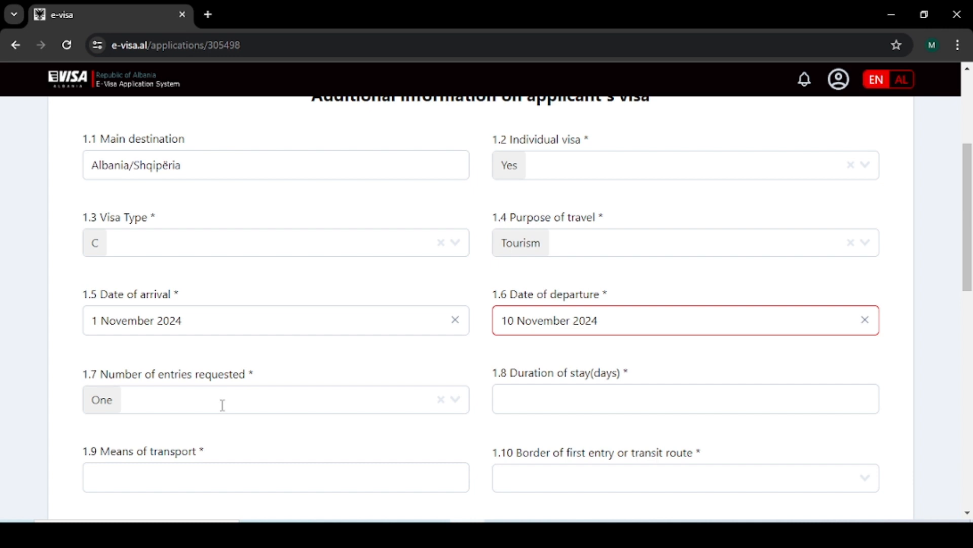
Step: Keep One entry and enter a 10-day duration of stay
click(189, 400)
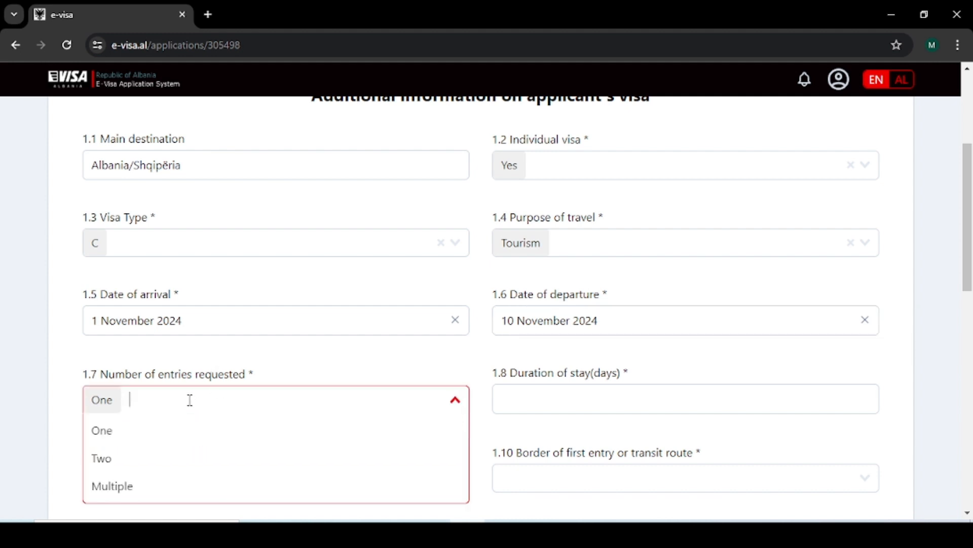
click(201, 429)
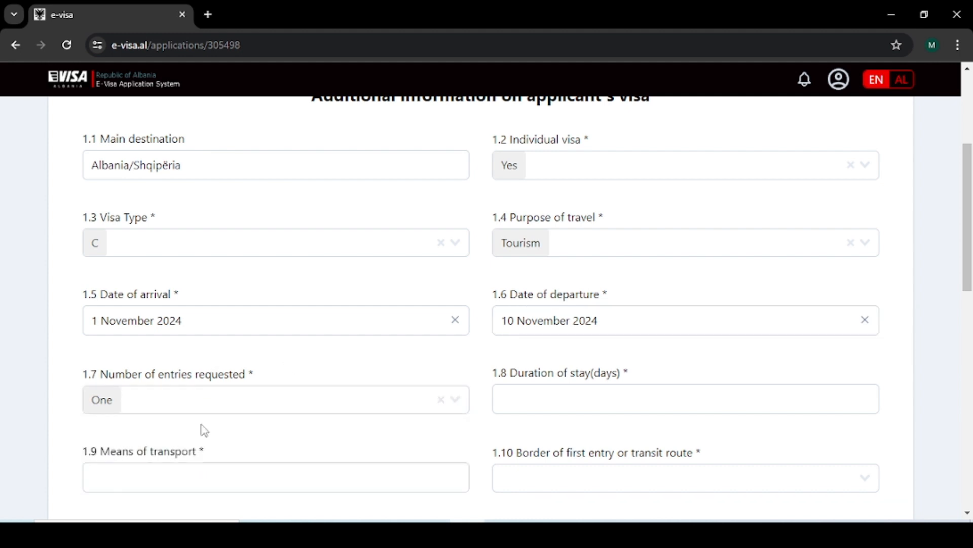
click(560, 395)
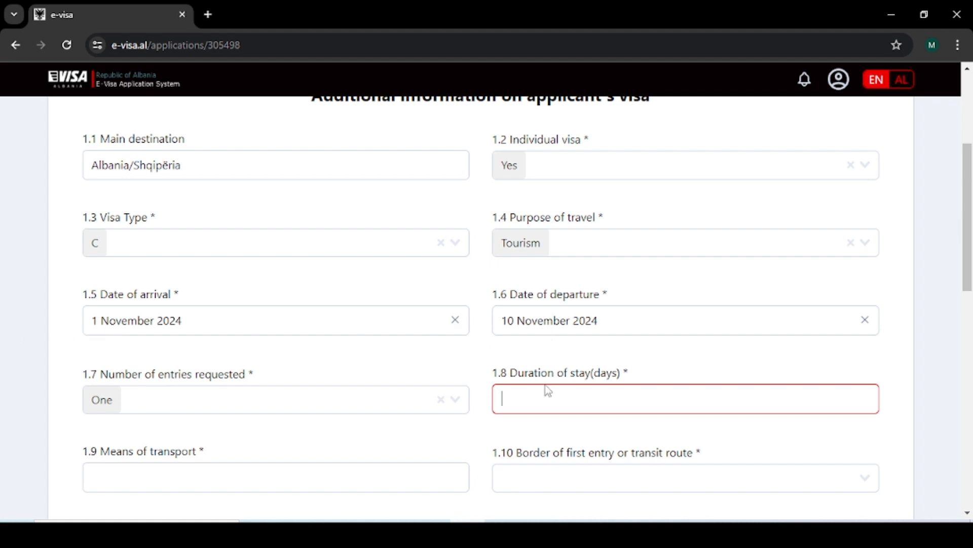
text(10)
scroll(545, 403, down, 1)
Step: Enter 'A' as means of transport and choose Tirana Airport as the entry border
click(158, 401)
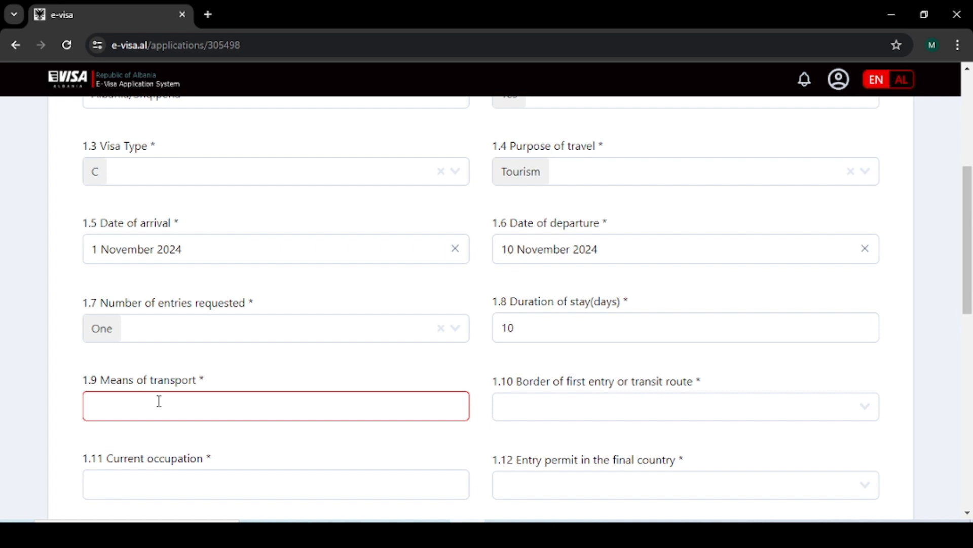
text(Air)
scroll(361, 473, down, 1)
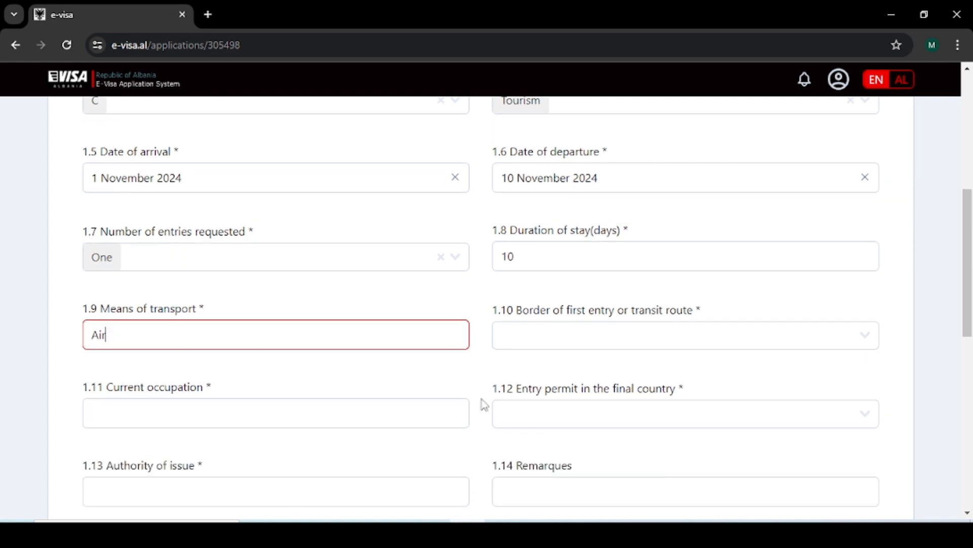
click(599, 333)
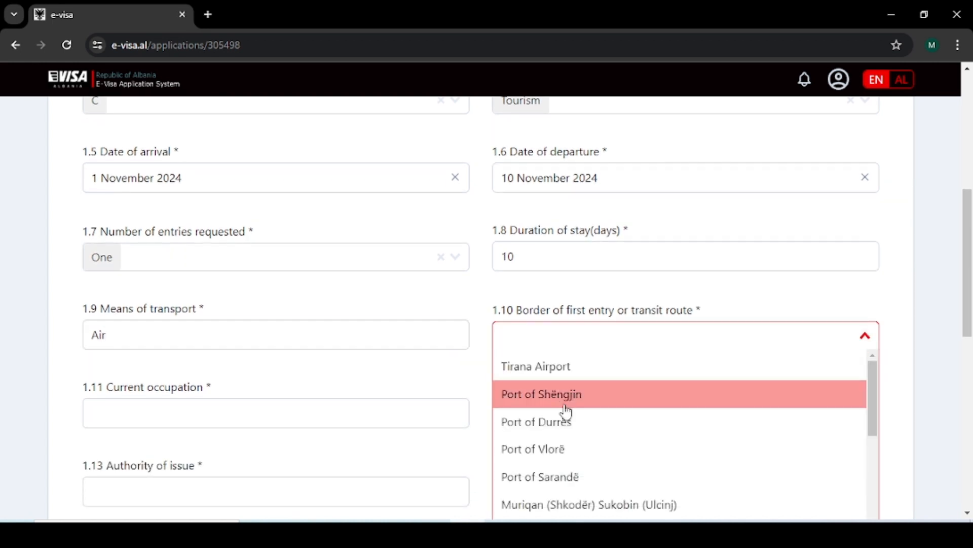
scroll(593, 403, down, 1)
scroll(592, 404, up, 2)
click(574, 375)
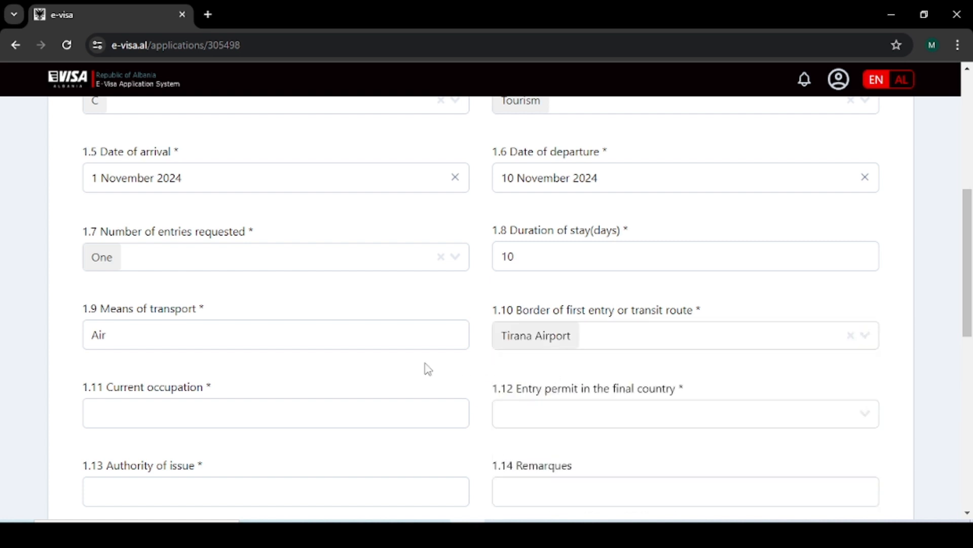
scroll(428, 368, down, 1)
Step: Enter occupation Accountant, answer Yes for entry permit, with authority United Arab Emirates
click(128, 337)
text(A)
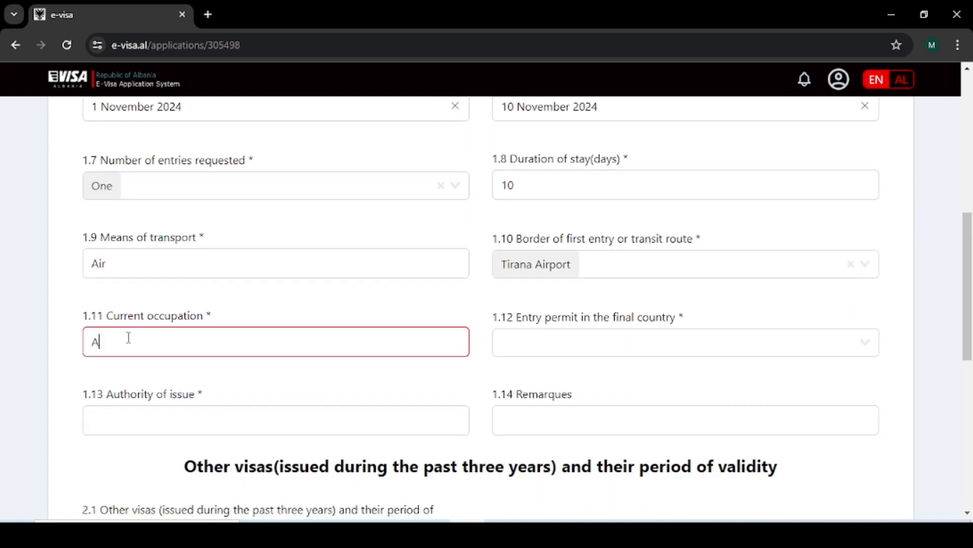
text(ccountant)
click(617, 370)
click(603, 348)
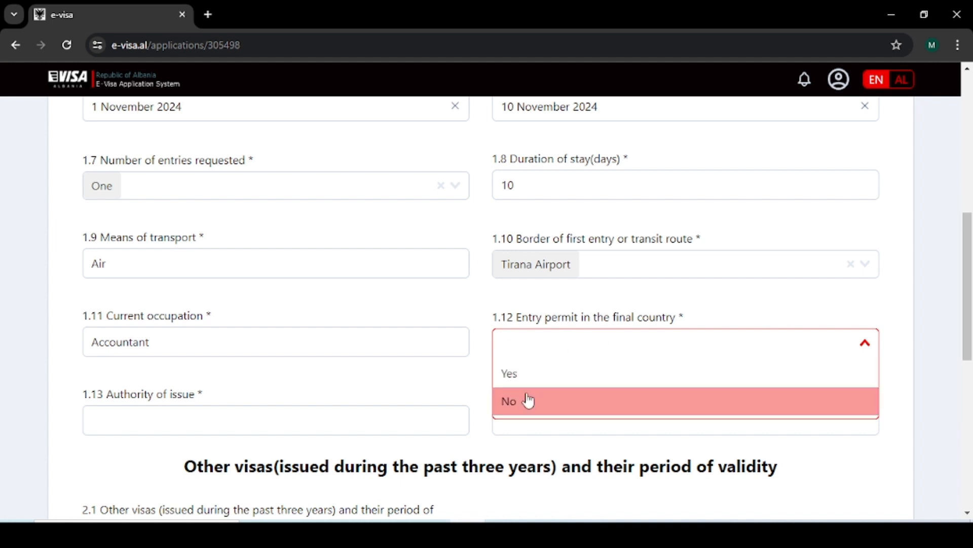
click(525, 377)
click(161, 420)
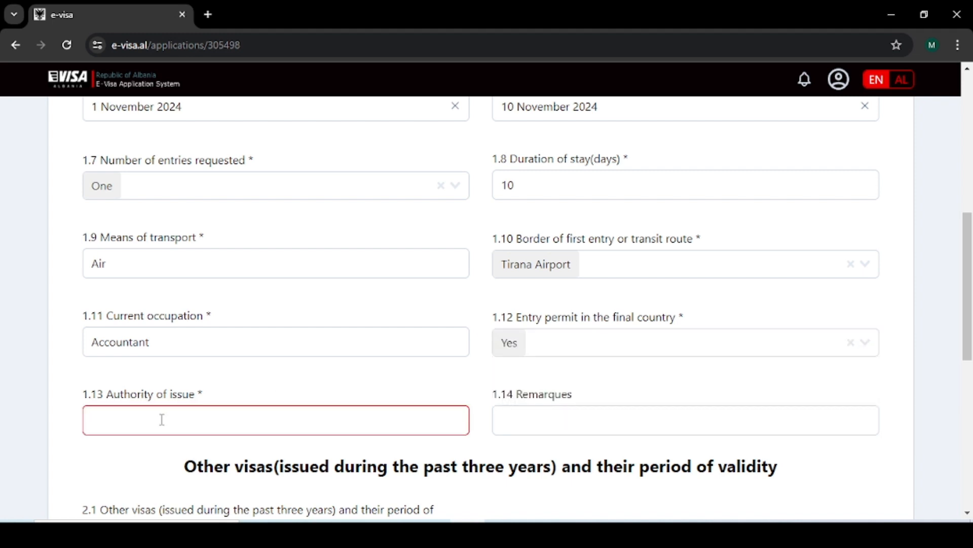
text(United Arab Emirates)
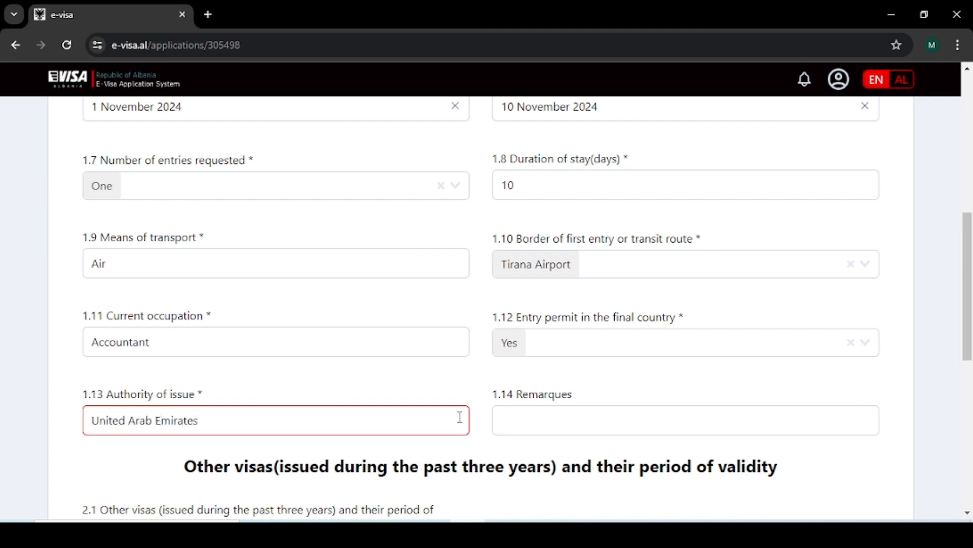
Step: Enter 'no' for other visas, set previous Albanian stays to None, and continue
scroll(517, 441, down, 4)
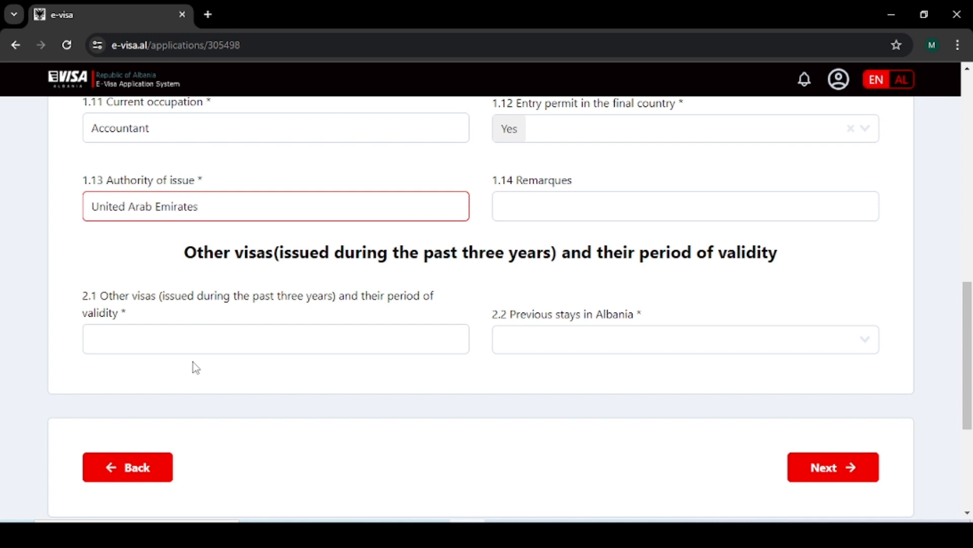
click(203, 344)
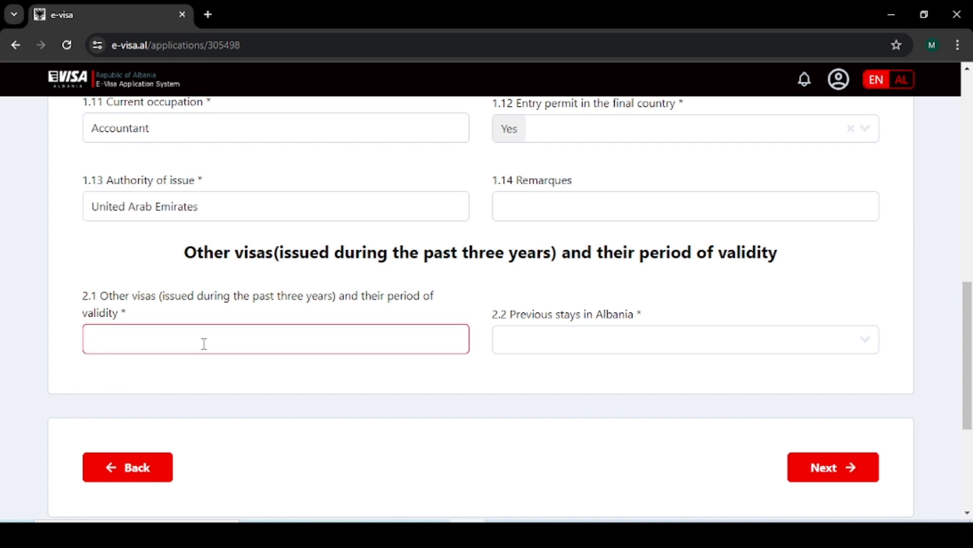
text(no)
click(569, 332)
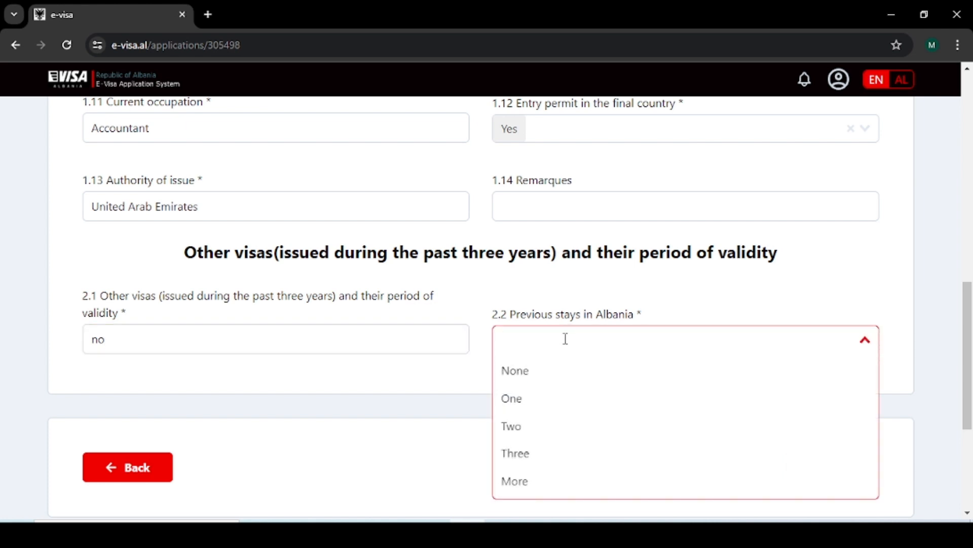
click(530, 376)
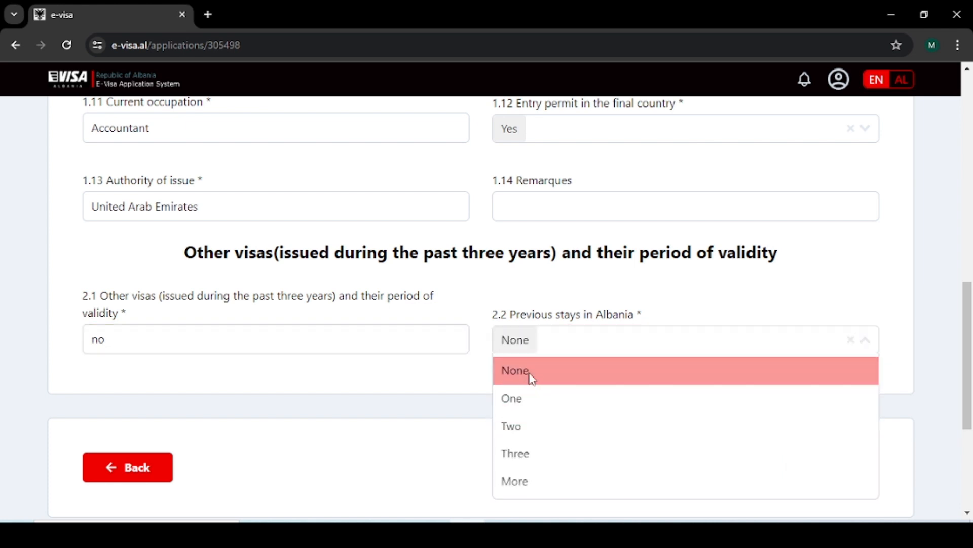
click(817, 468)
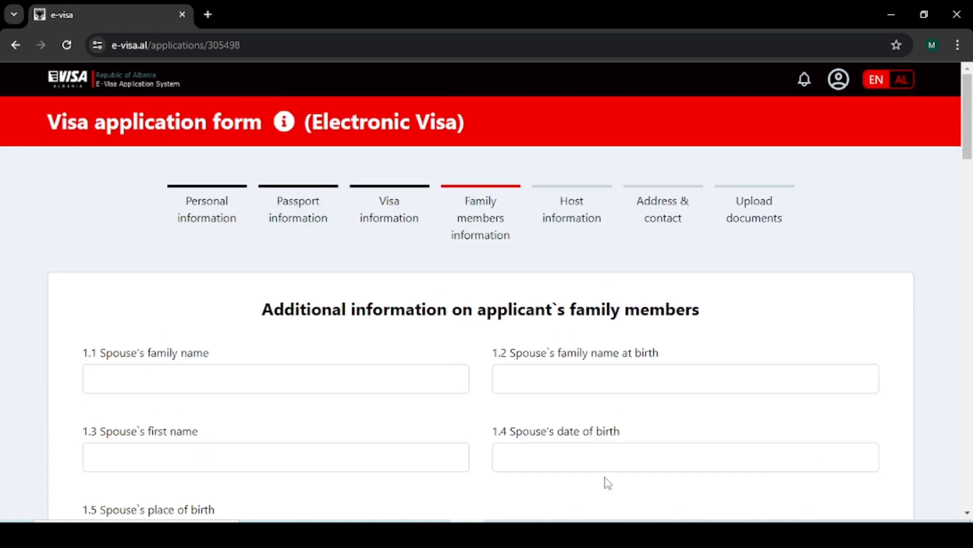
Step: Skip the spouse and children fields and continue to Host information
scroll(604, 476, down, 3)
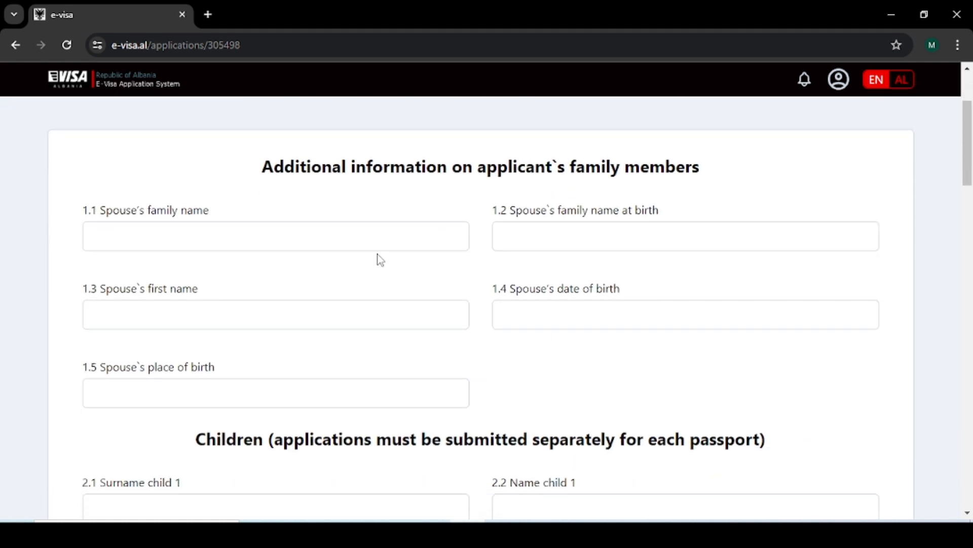
scroll(307, 311, down, 3)
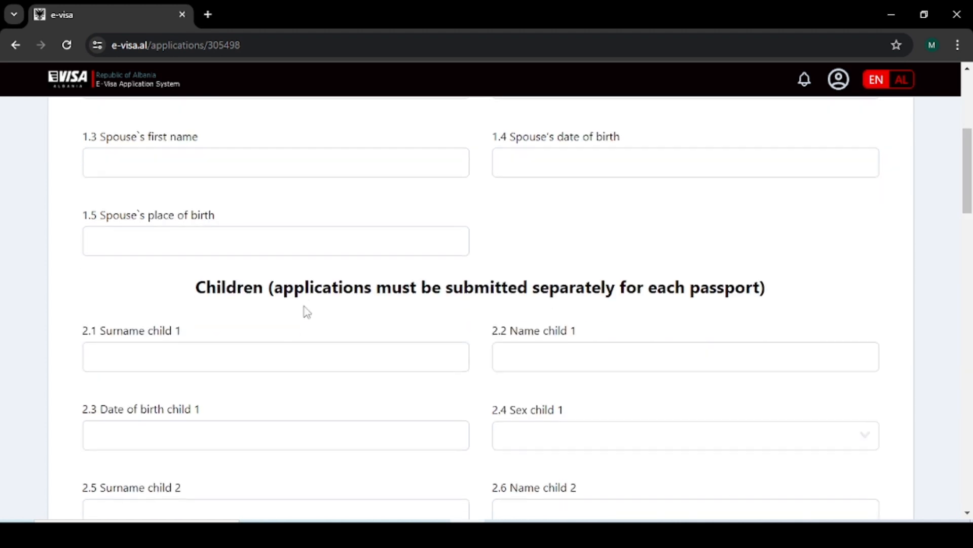
scroll(307, 311, down, 5)
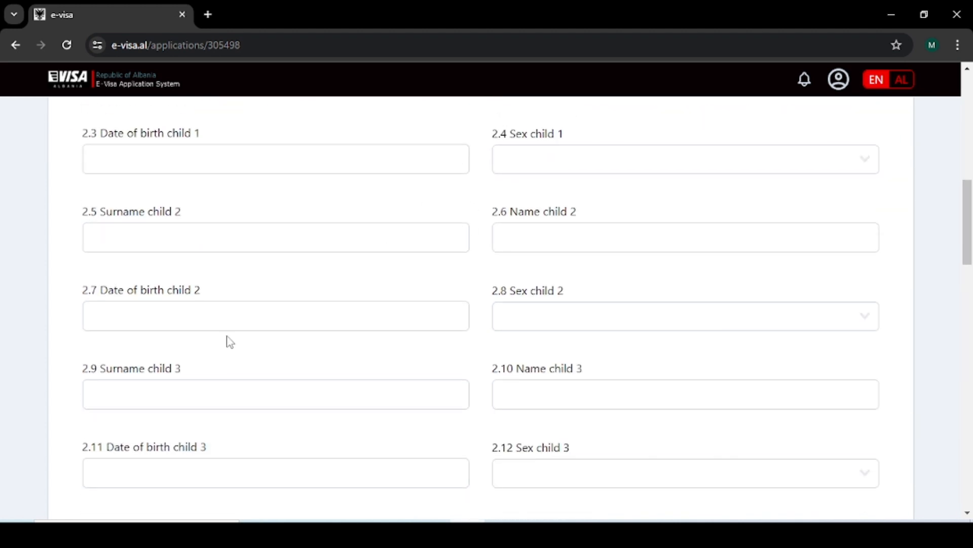
scroll(423, 436, down, 10)
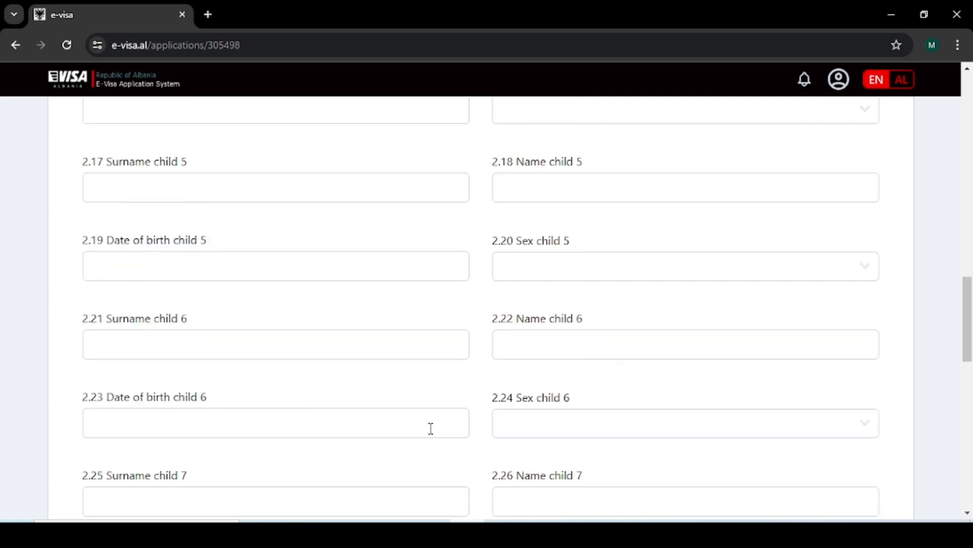
scroll(431, 428, down, 13)
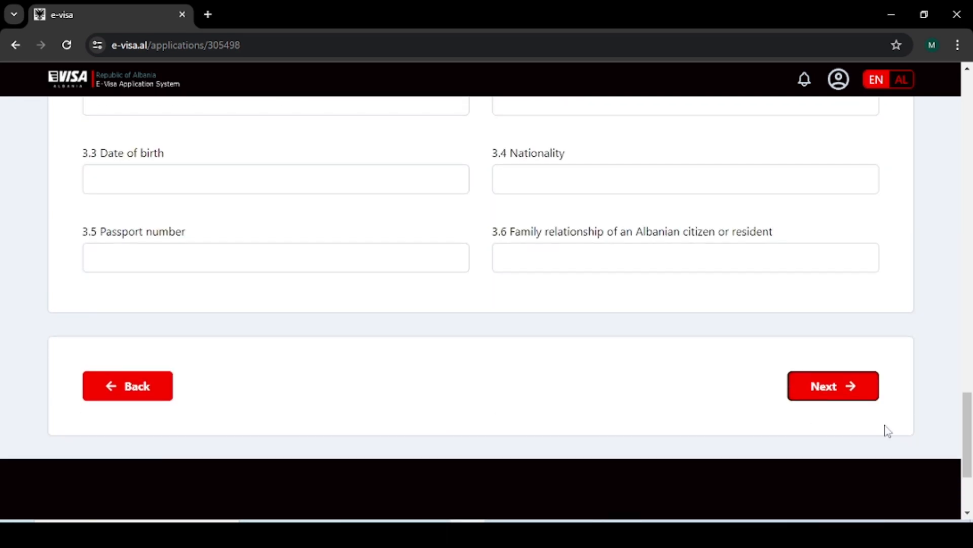
click(848, 393)
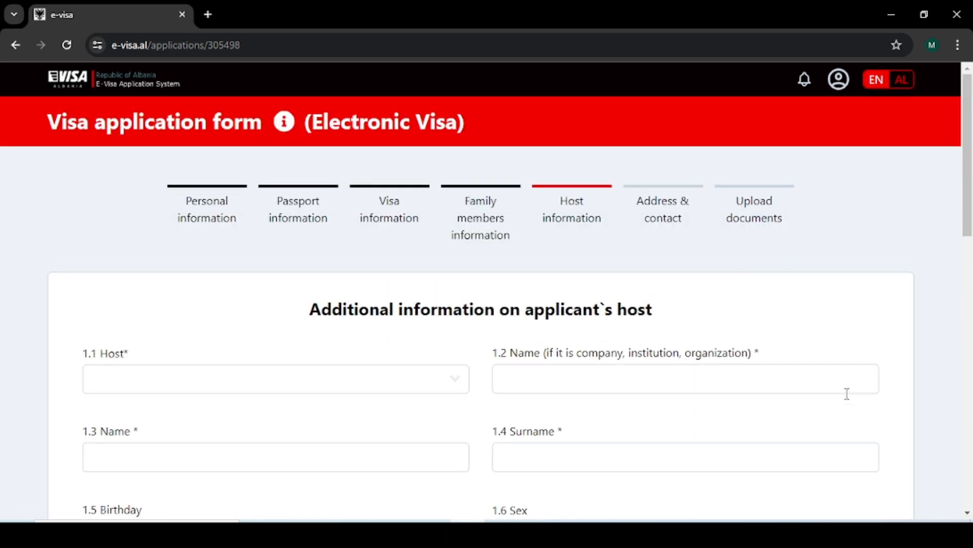
Step: Set the host type to Company with company name 'Hotel'
scroll(379, 359, down, 1)
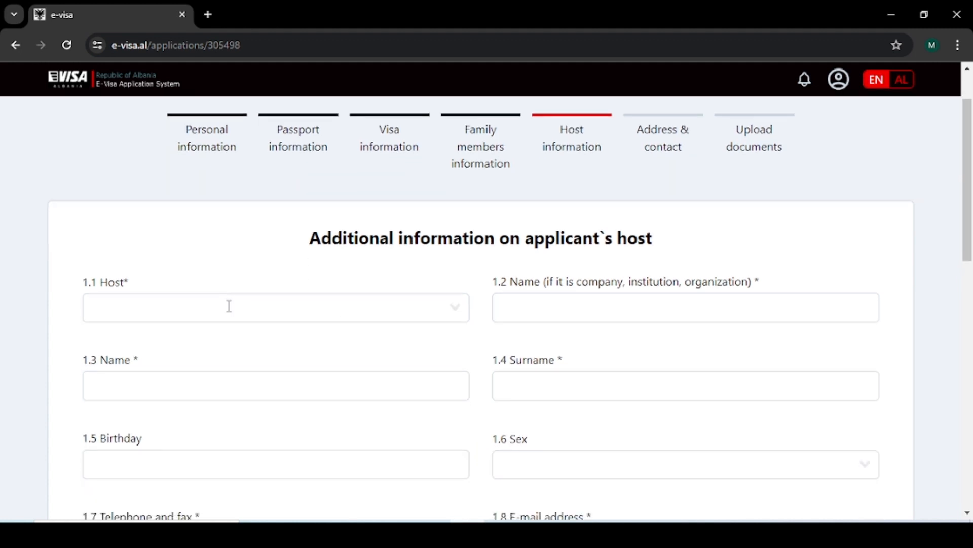
click(324, 310)
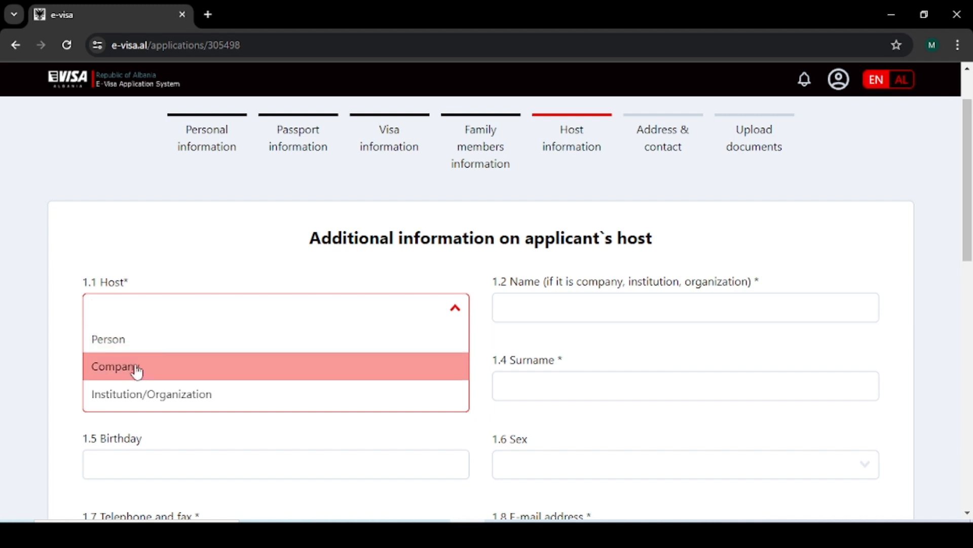
click(137, 372)
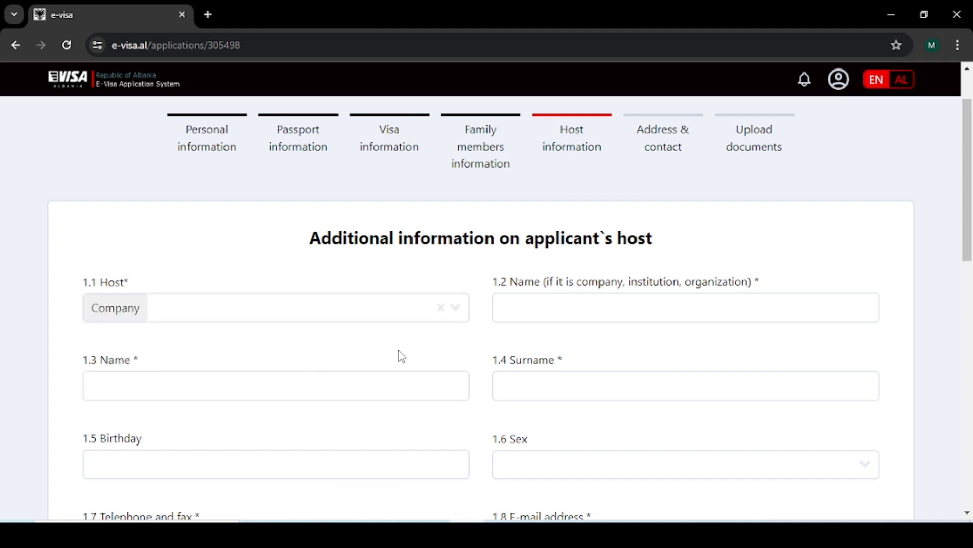
click(572, 310)
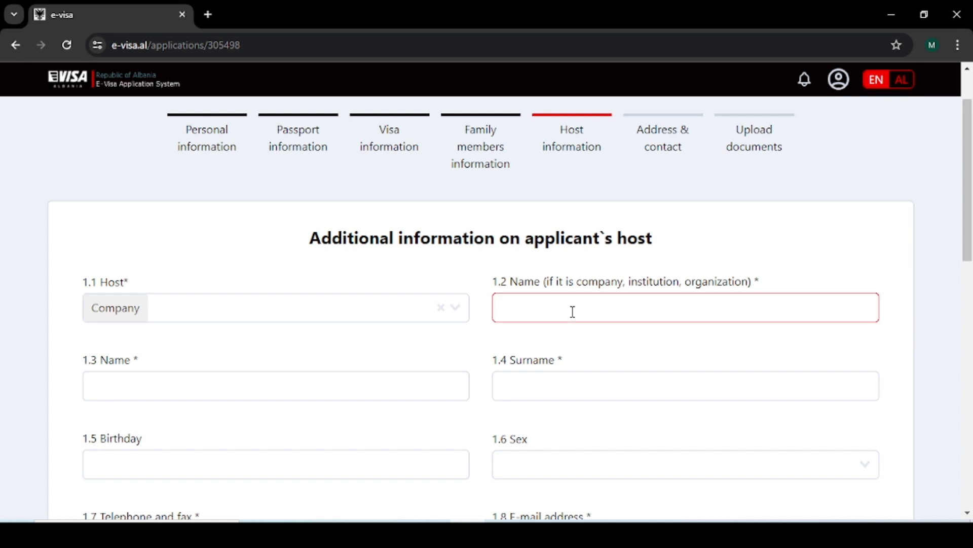
text(Hotel)
Step: Enter 'Hotel' as the host's name and fill in the host's surname
click(133, 393)
text(MU)
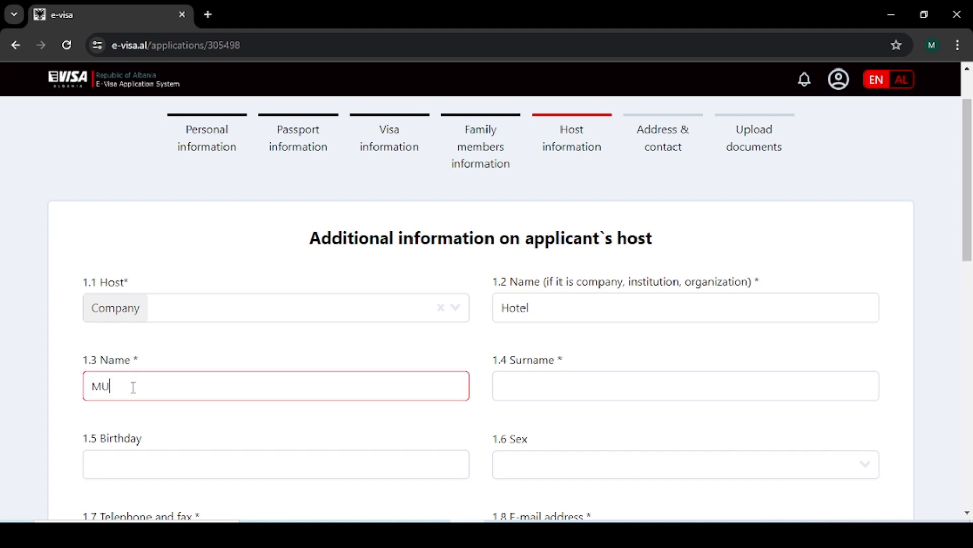
key(BackSpace)
key(BackSpace)
text(Hotel)
click(557, 386)
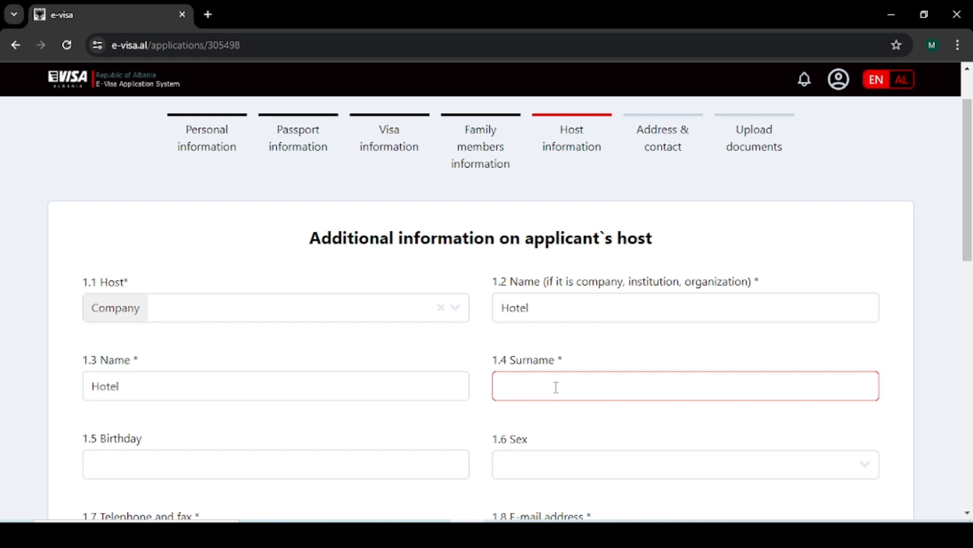
text(Muhammad)
scroll(550, 390, down, 1)
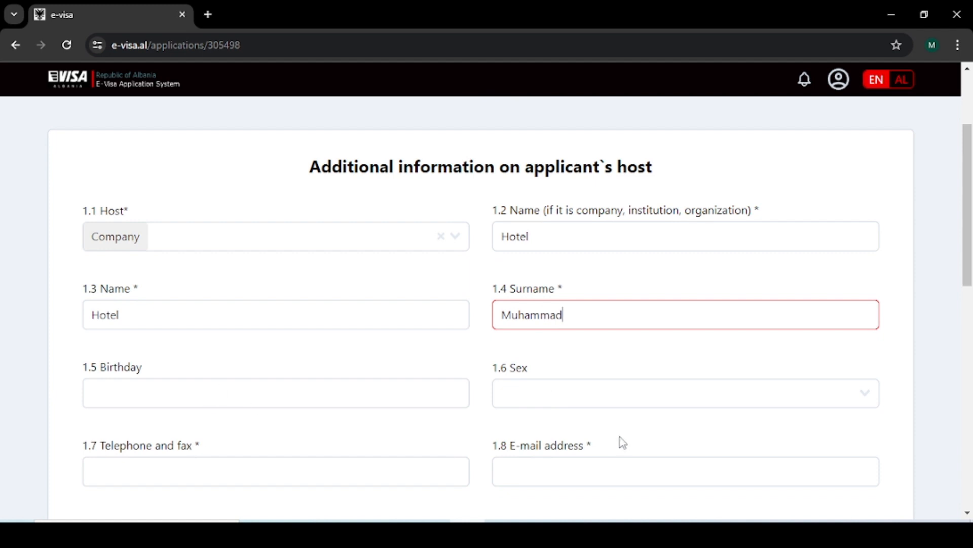
scroll(569, 398, down, 2)
Step: Enter the host's telephone number and e-mail address, replacing the misspelled e-mail
click(192, 327)
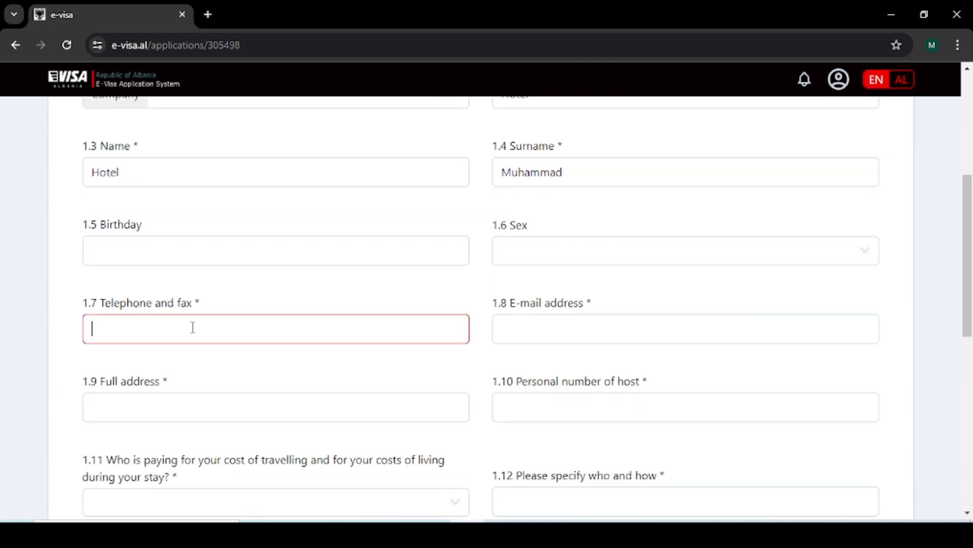
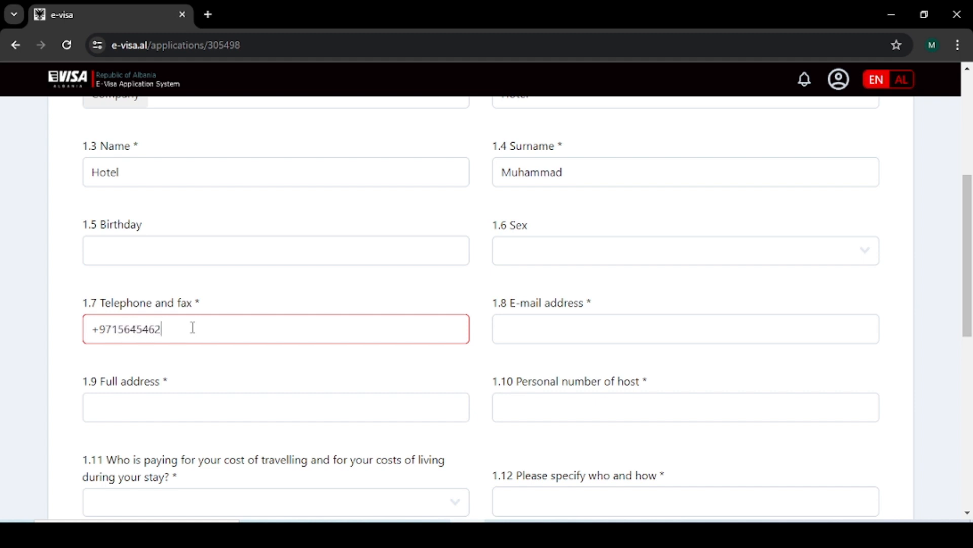
click(591, 335)
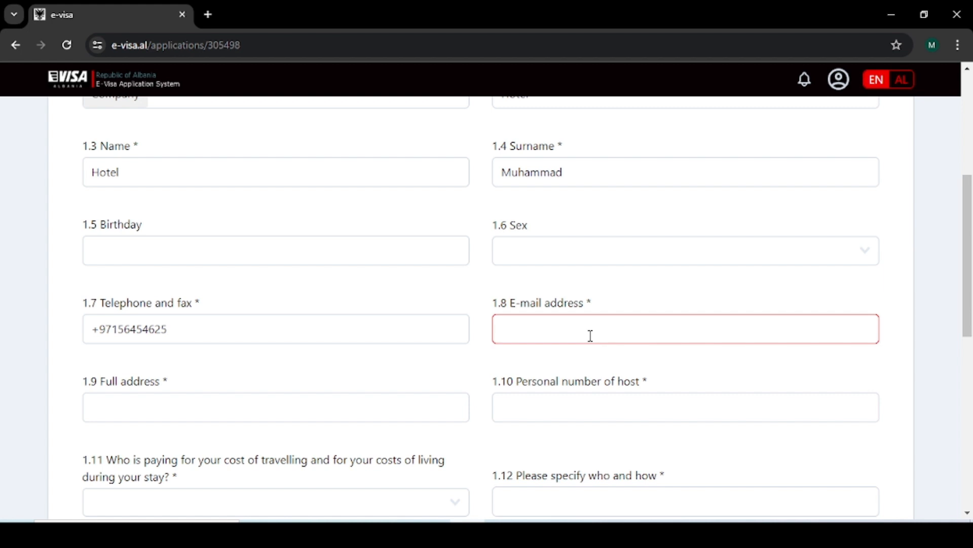
text(Gloab)
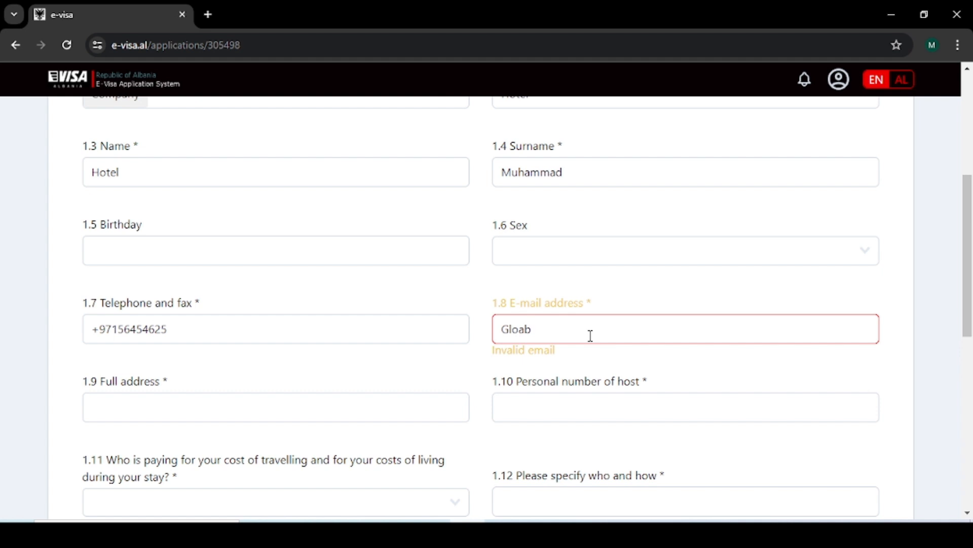
key(ctrl+a)
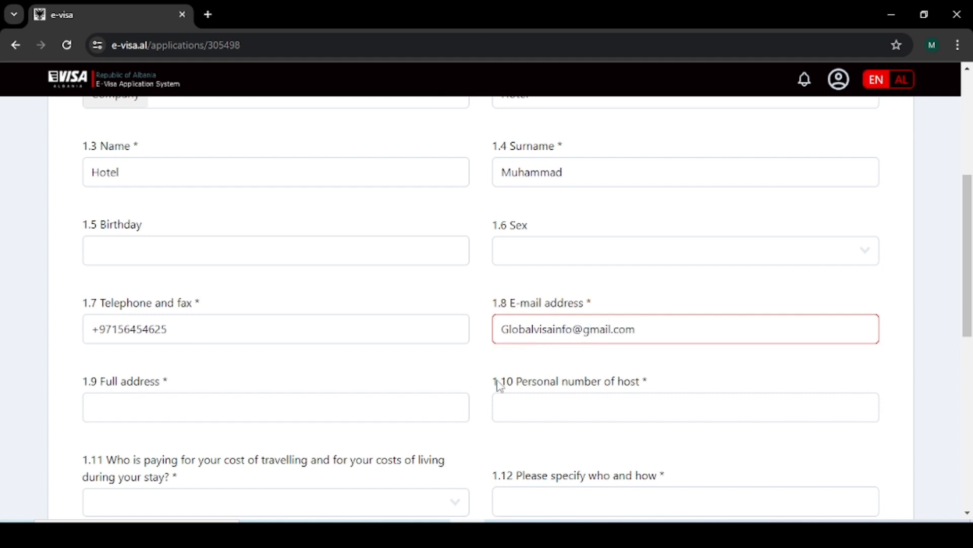
Step: Fill in the host's full address and personal number
scroll(499, 385, down, 1)
click(115, 332)
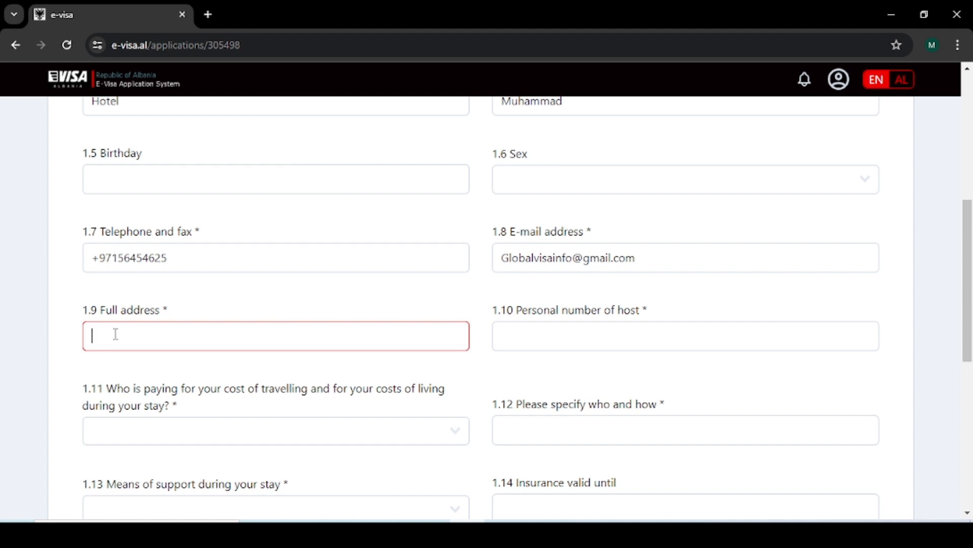
text(Diera Dubai)
scroll(446, 299, down, 1)
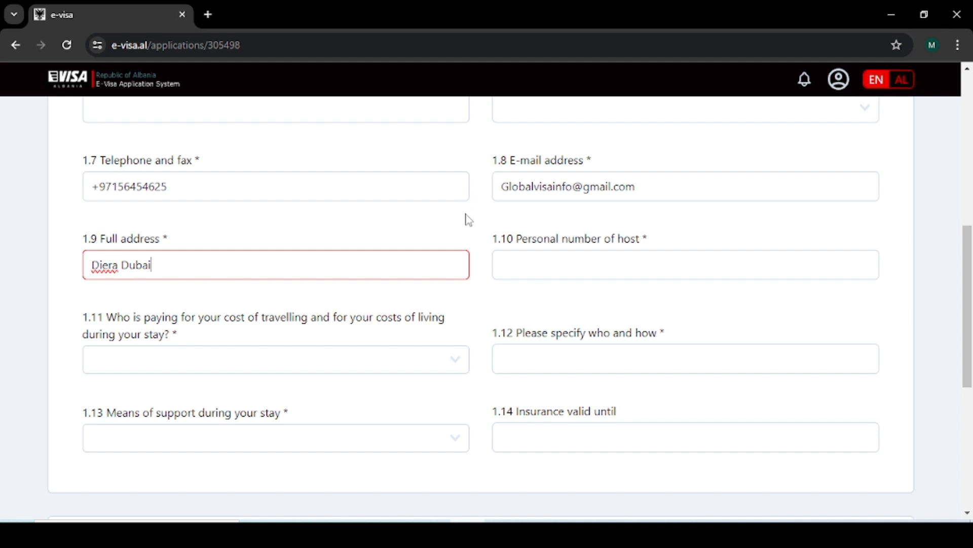
scroll(467, 219, up, 1)
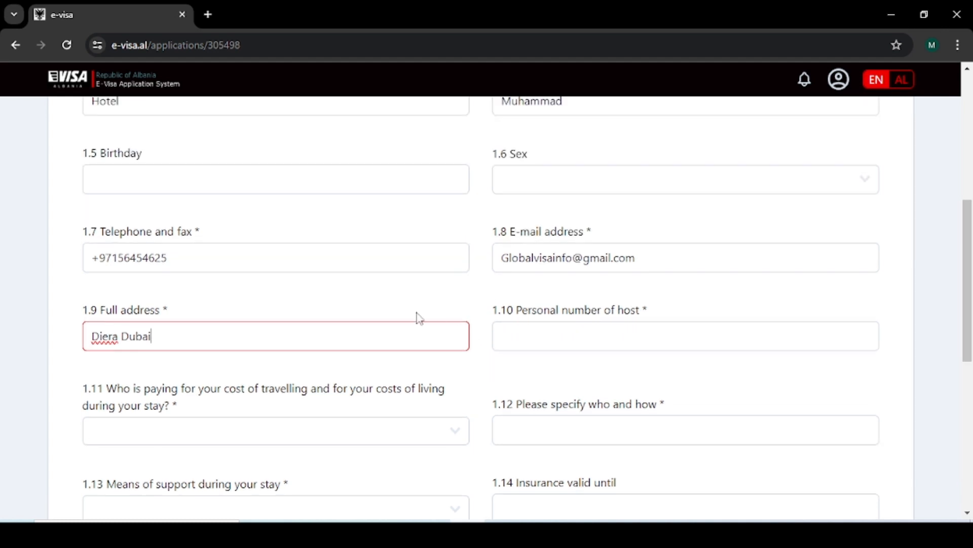
scroll(487, 273, up, 1)
scroll(484, 269, up, 2)
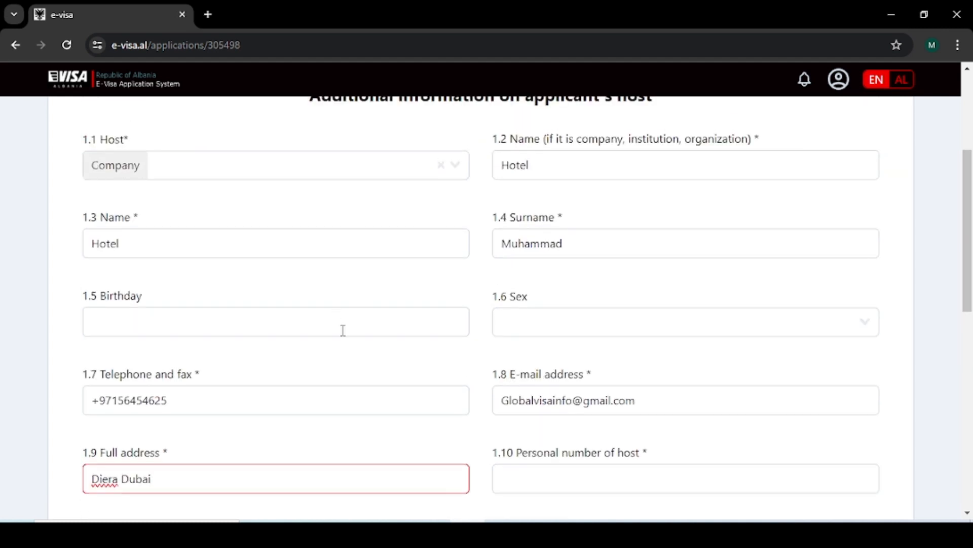
scroll(480, 270, down, 1)
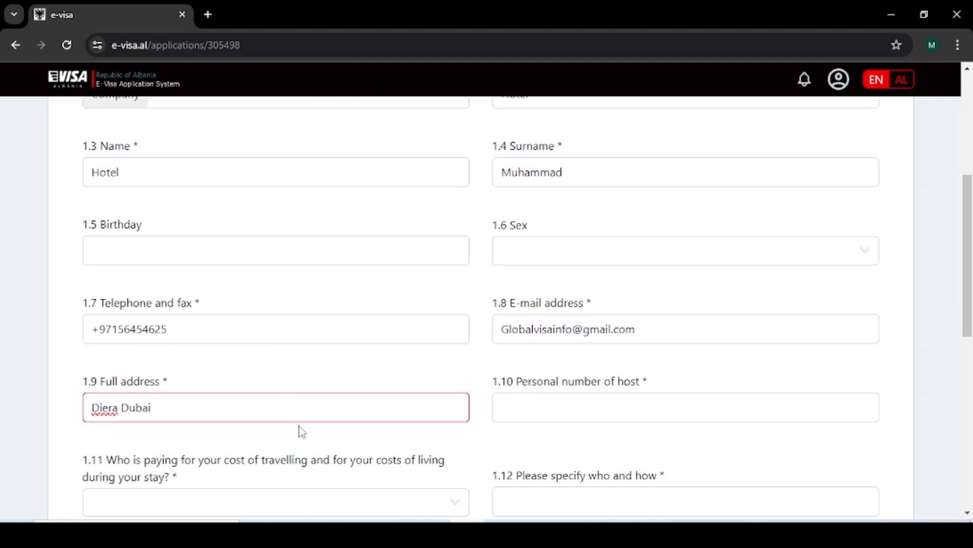
click(556, 410)
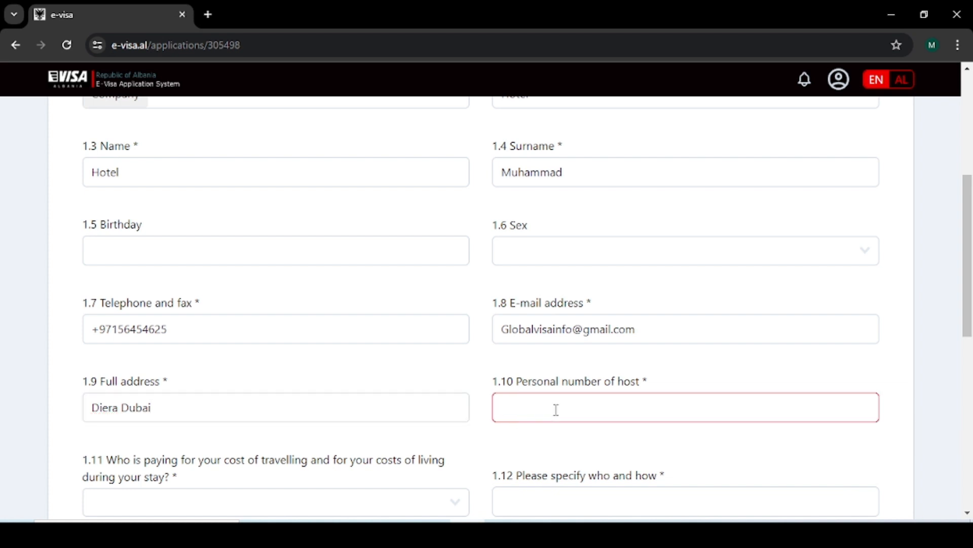
scroll(456, 433, down, 3)
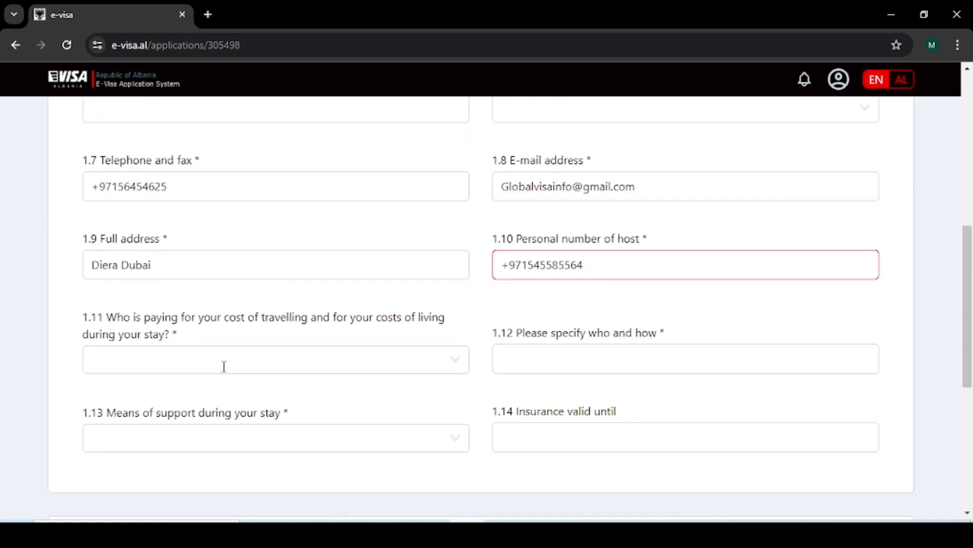
Step: Choose Myself as who pays travel costs and explain it as 'MYself Saving'
click(223, 366)
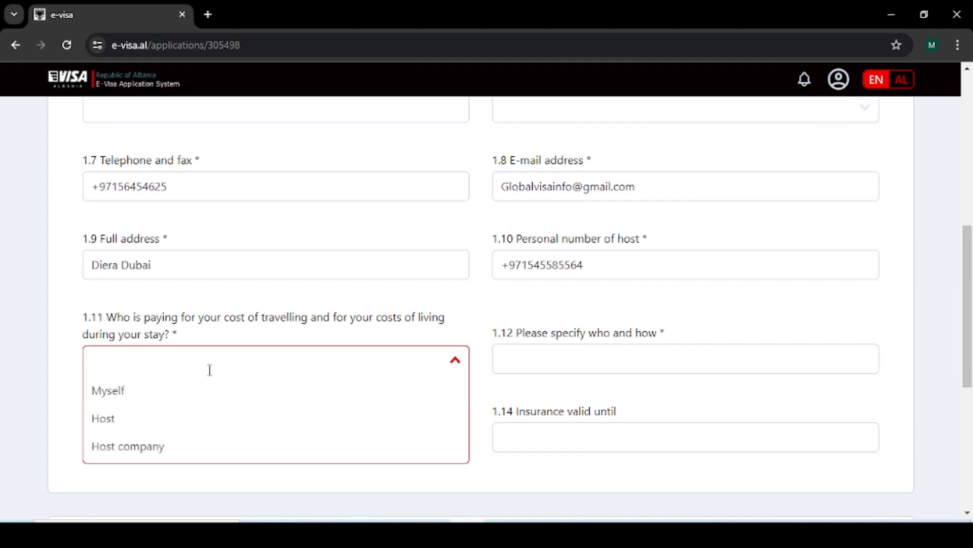
click(137, 400)
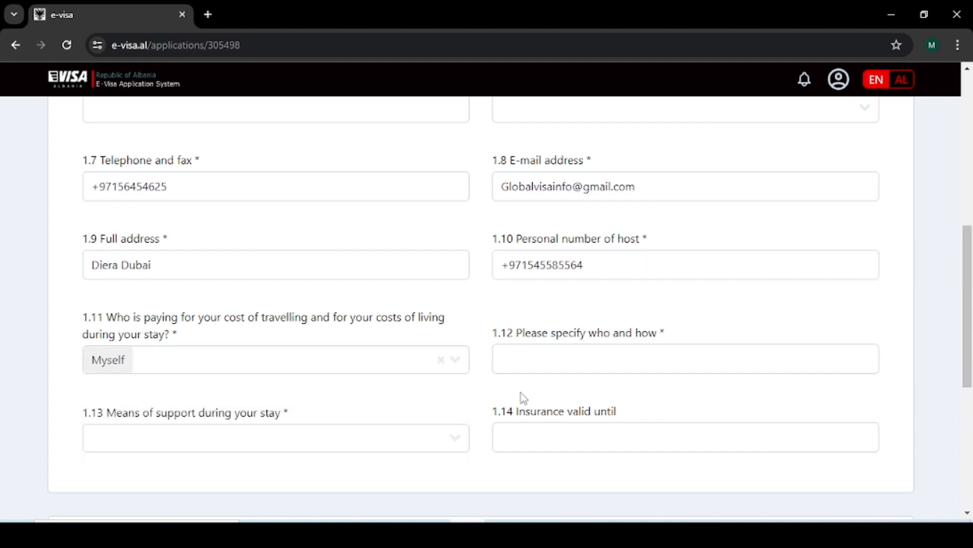
scroll(549, 396, up, 1)
scroll(548, 396, down, 1)
click(552, 350)
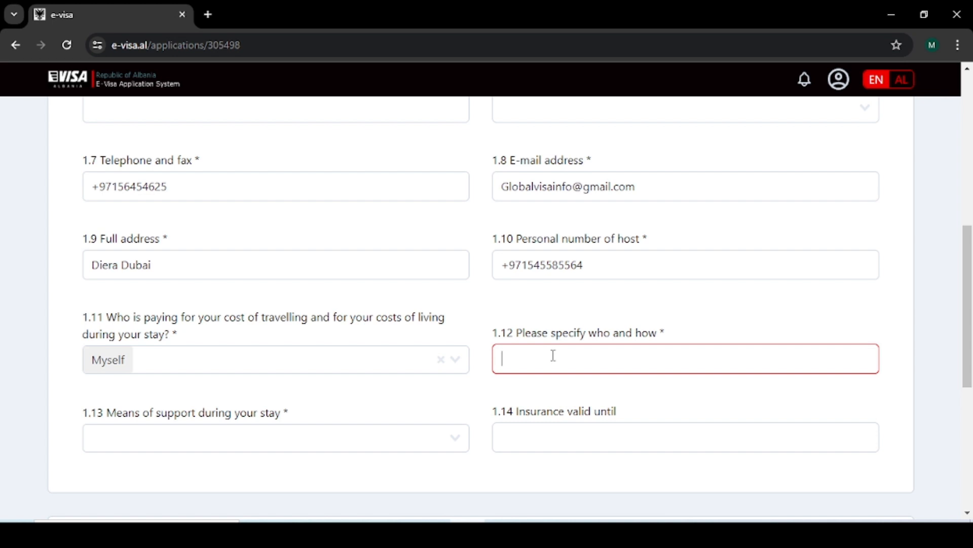
text(MYself Saving)
Step: Select Cash as the means of support and proceed to Address & contact
scroll(388, 427, down, 1)
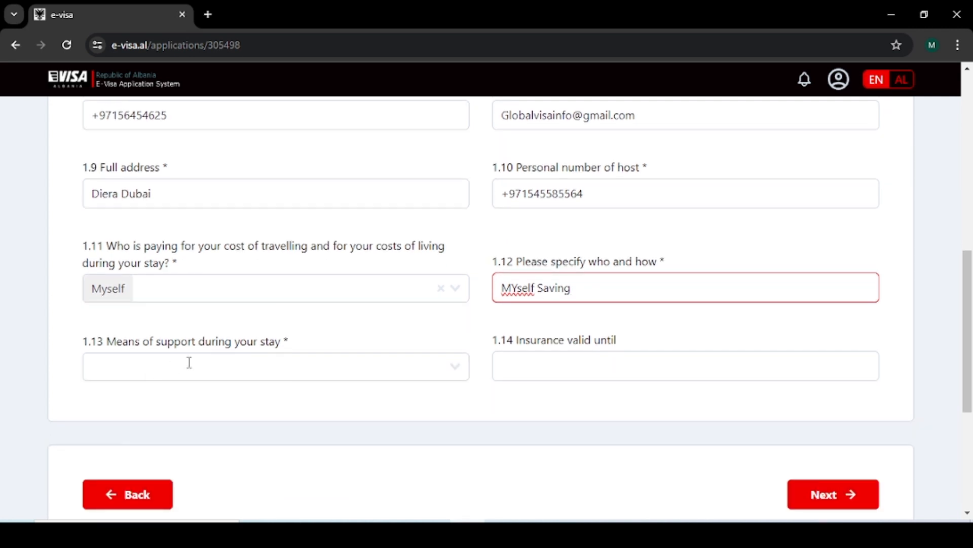
click(228, 369)
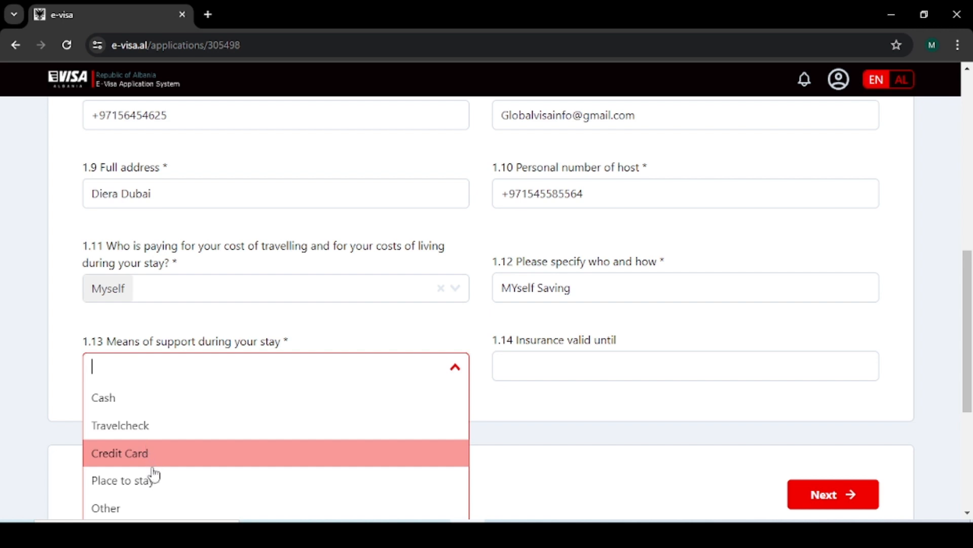
click(144, 405)
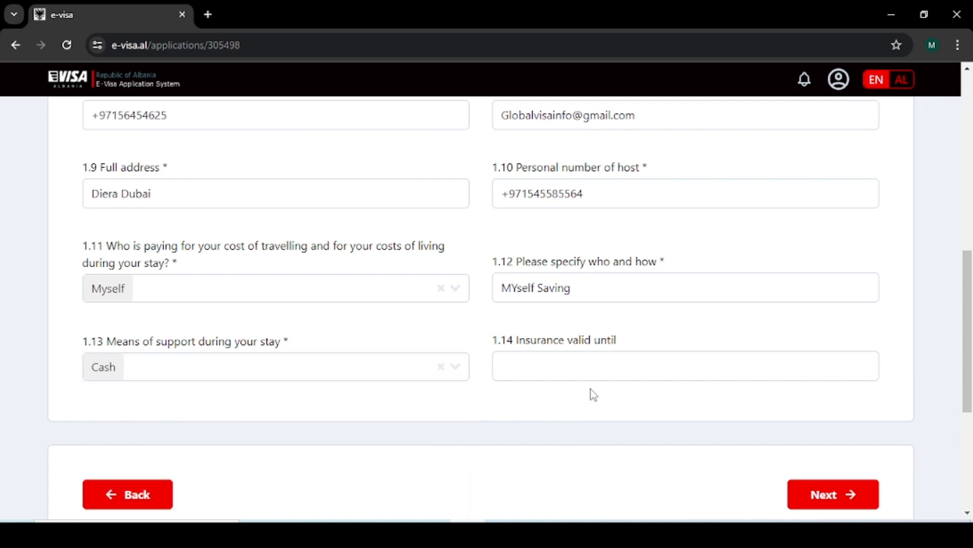
scroll(628, 358, down, 3)
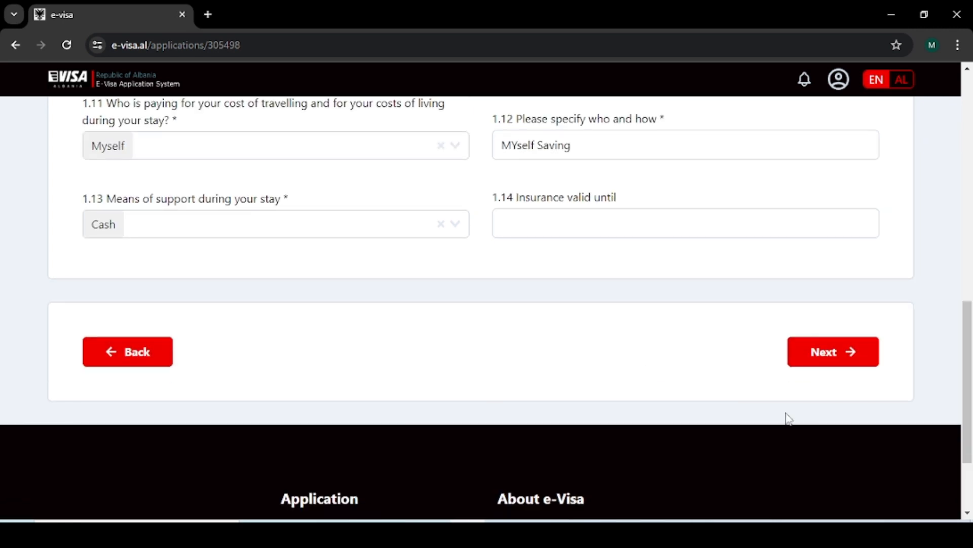
click(817, 355)
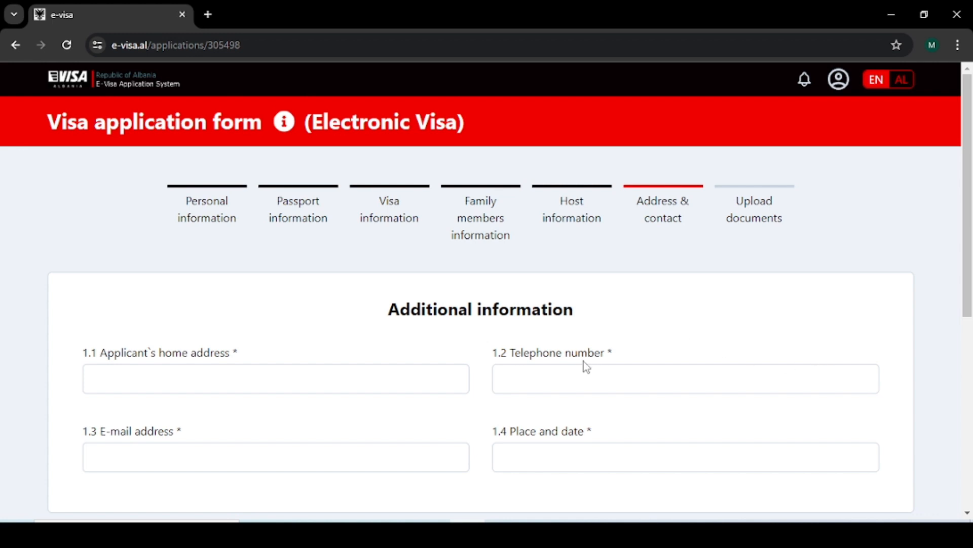
Step: Enter the applicant's home address, telephone number and e-mail address, fixing an e-mail typo
scroll(583, 361, down, 2)
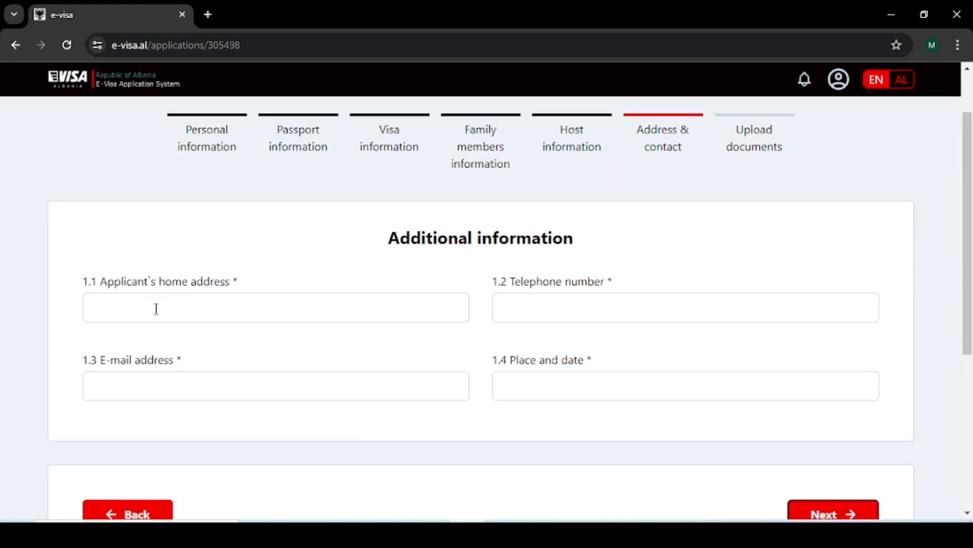
scroll(156, 308, down, 3)
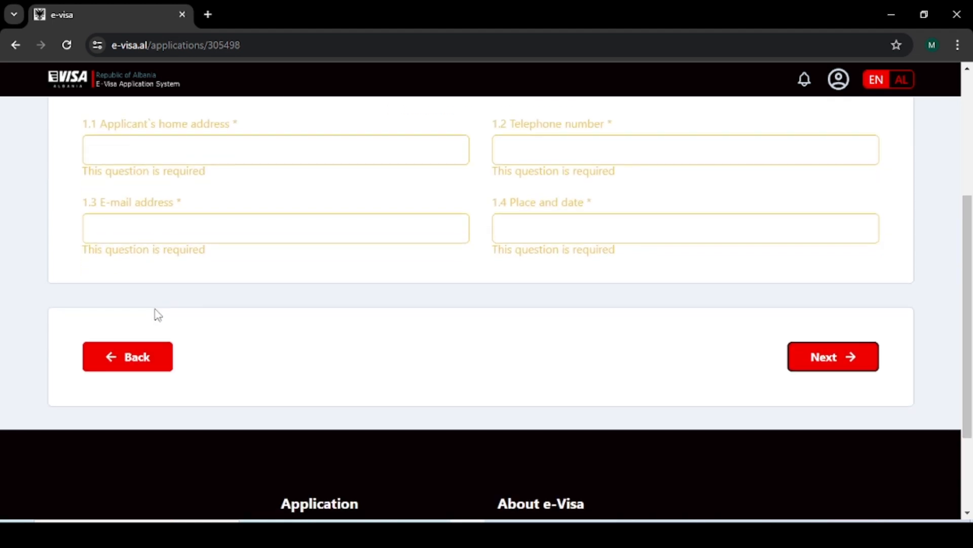
scroll(291, 279, up, 4)
click(191, 297)
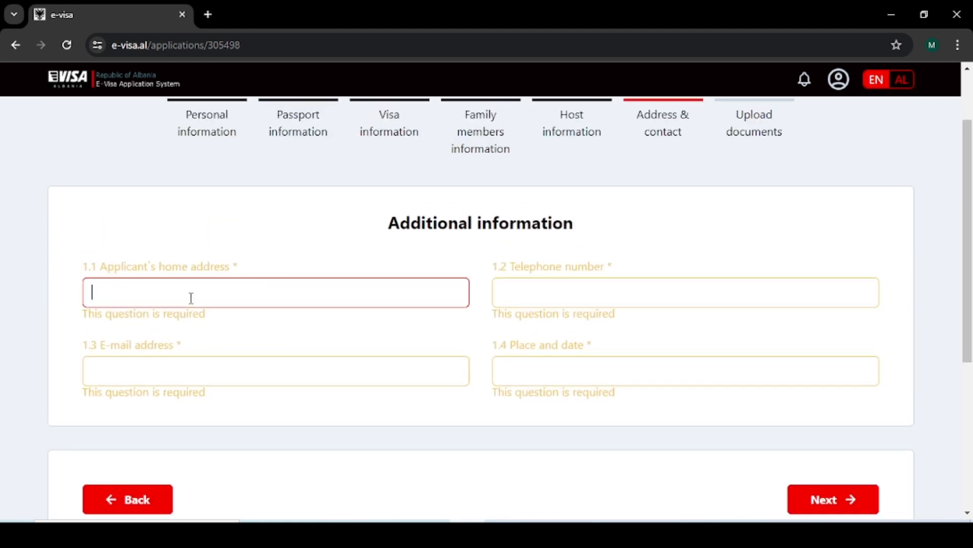
text(Diera )
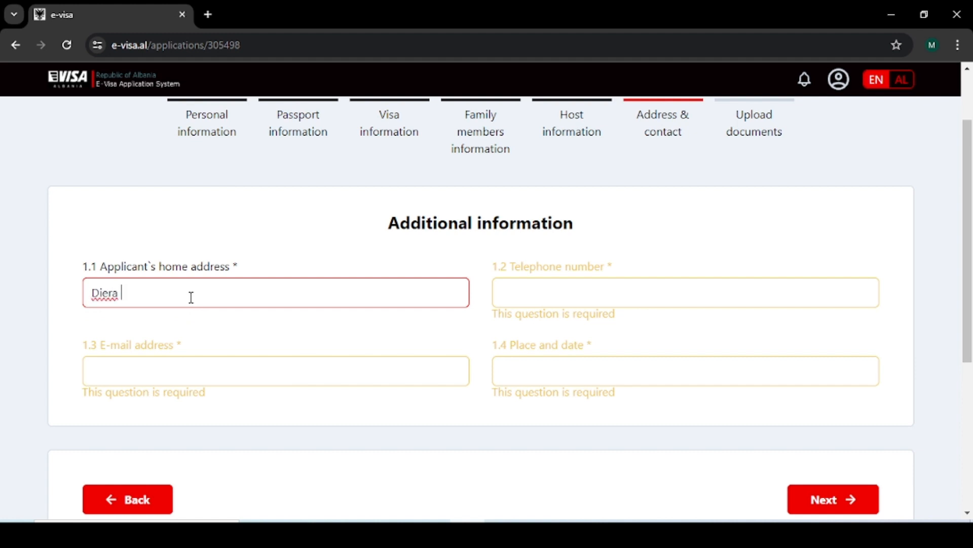
text(Dubai)
click(524, 298)
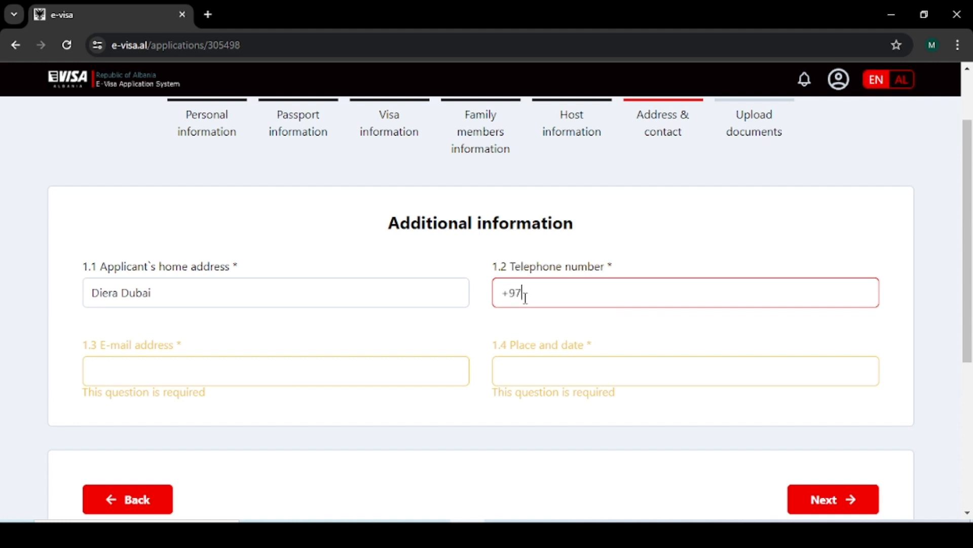
click(198, 380)
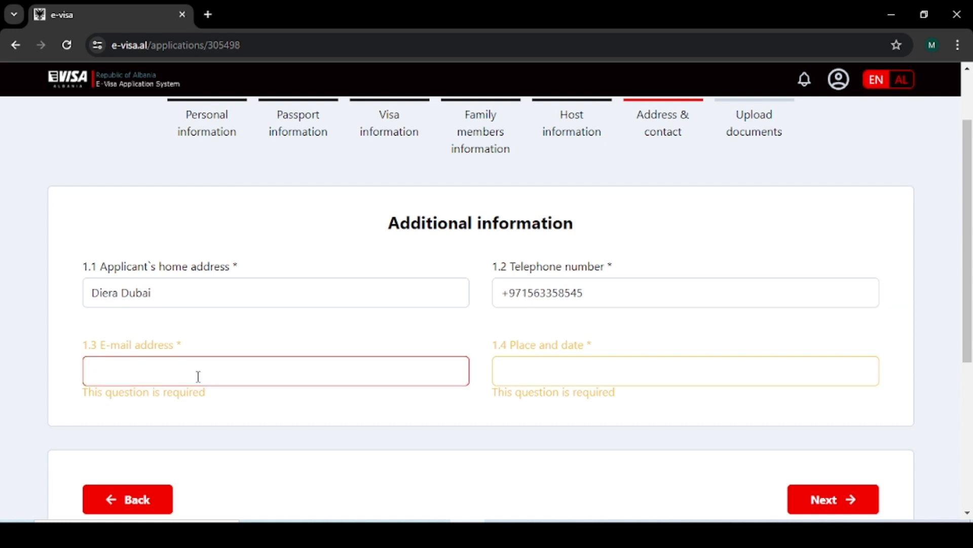
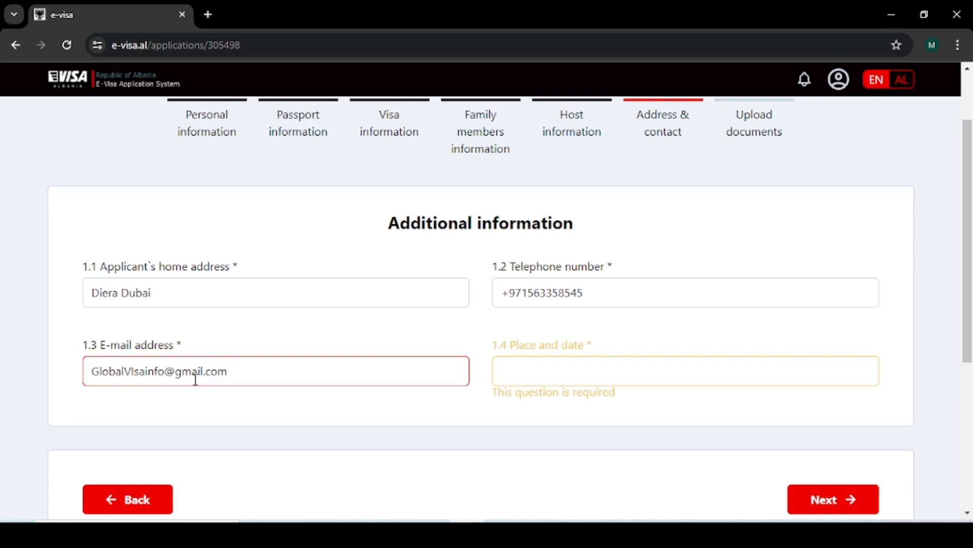
Step: Set place and date to 'Dubai/ 25/10/25' and continue to Upload documents
click(520, 385)
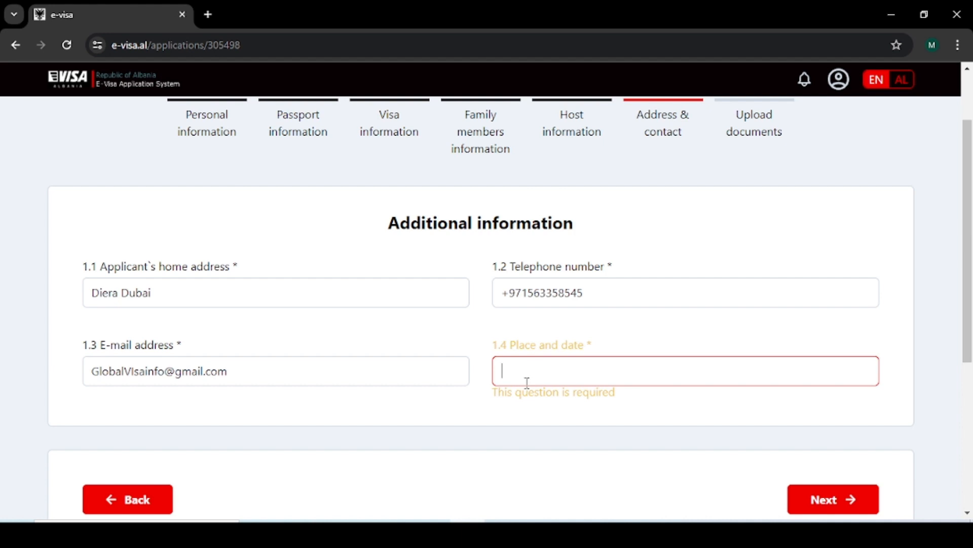
text(Dub)
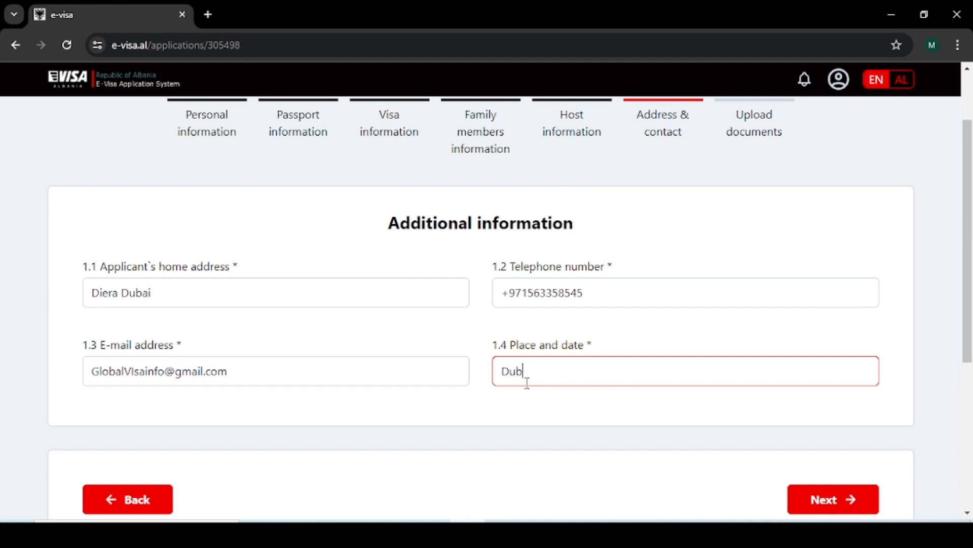
text(ai/ 25/10/25)
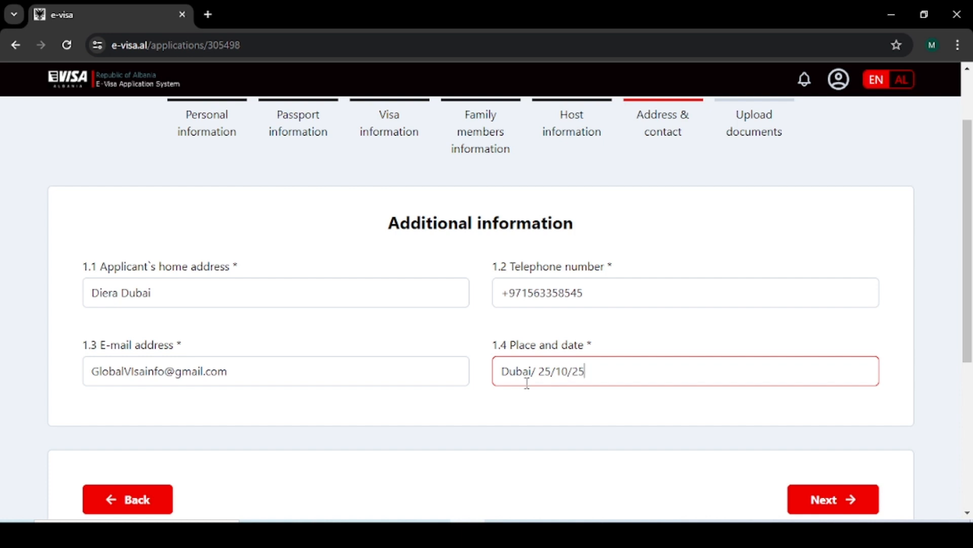
click(814, 499)
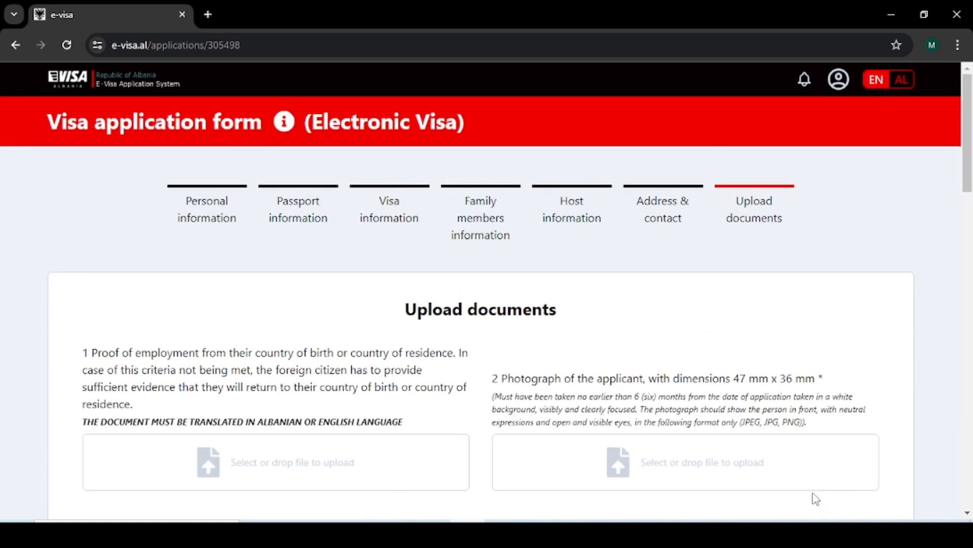
scroll(663, 434, down, 3)
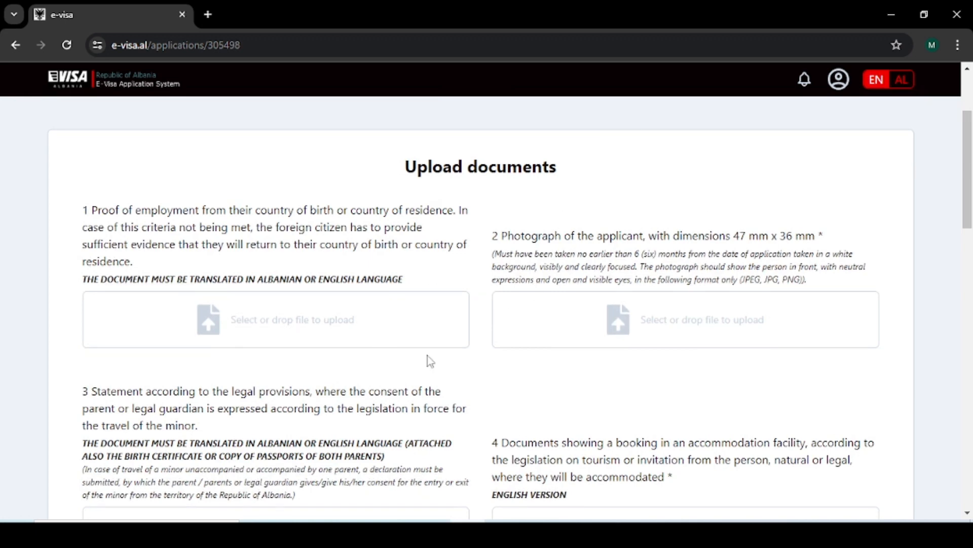
scroll(579, 337, down, 4)
scroll(580, 335, down, 12)
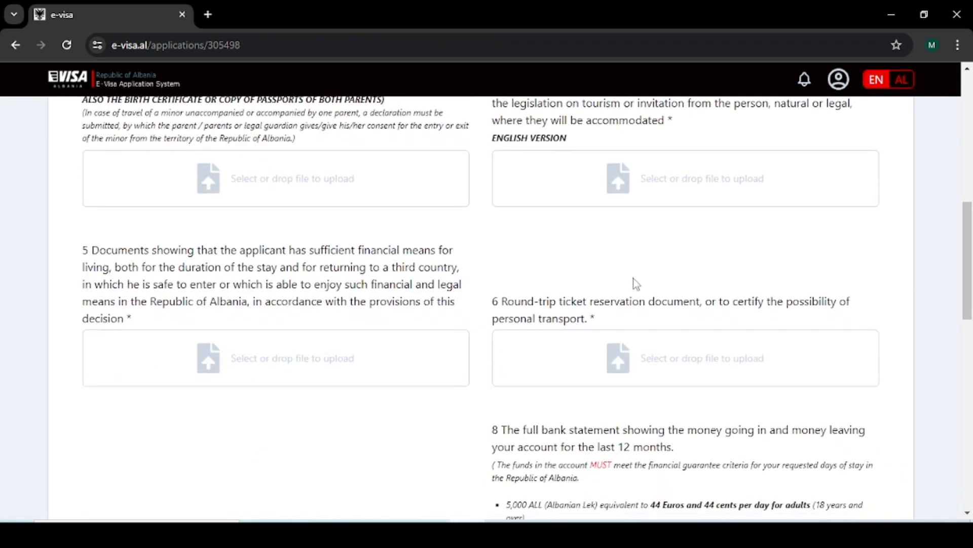
scroll(637, 365, up, 5)
scroll(735, 403, down, 4)
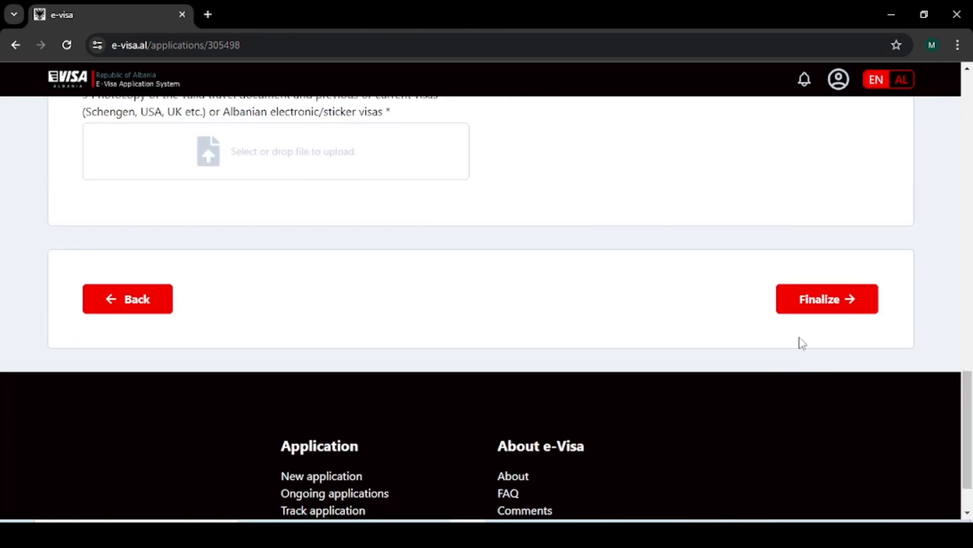
scroll(644, 286, up, 15)
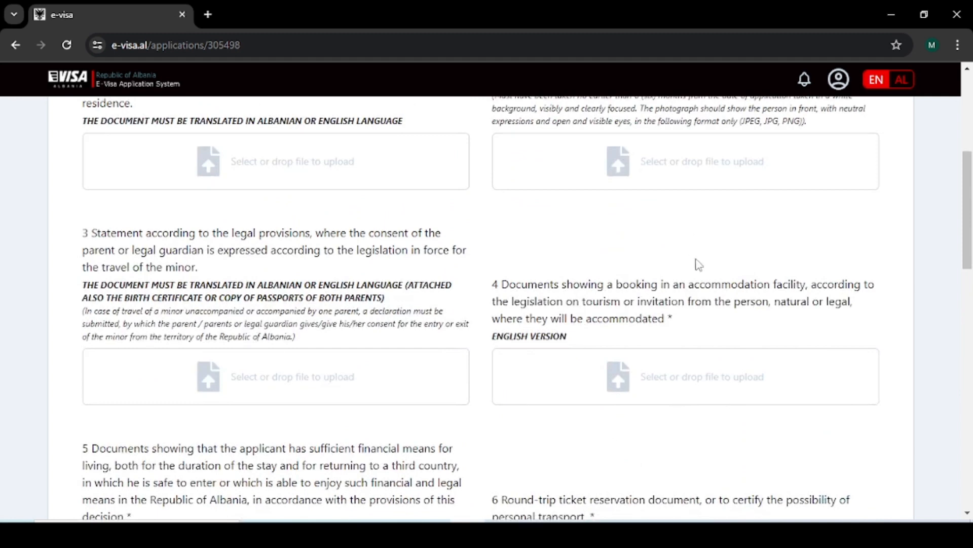
scroll(709, 284, up, 5)
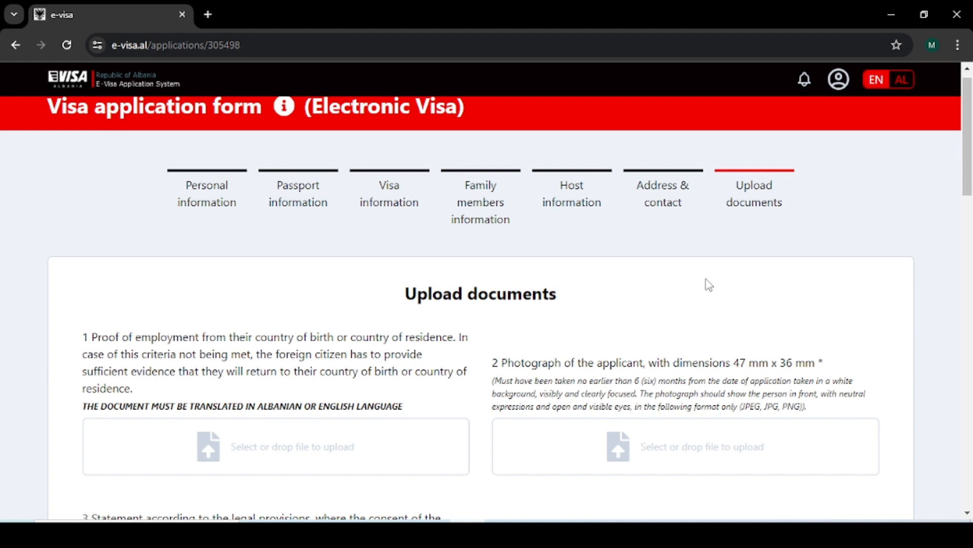
scroll(693, 257, down, 3)
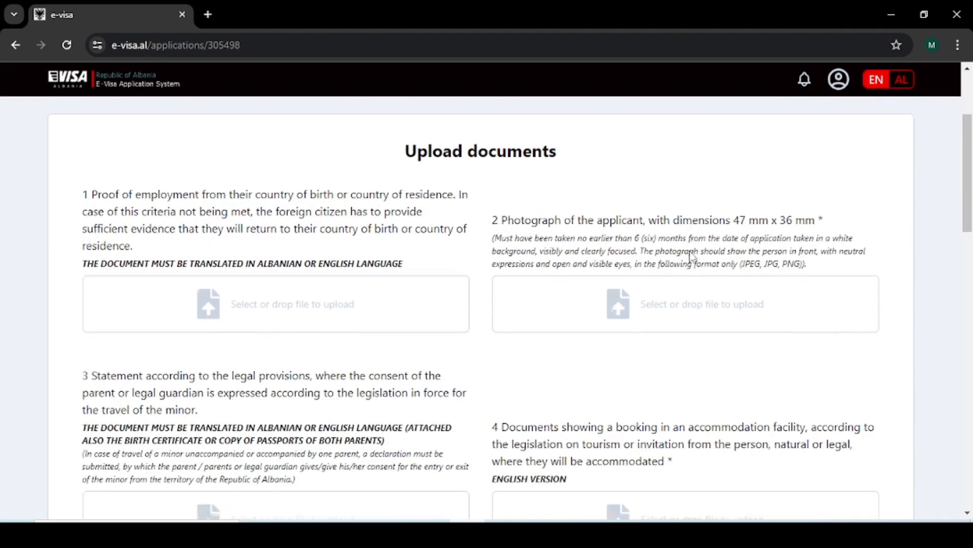